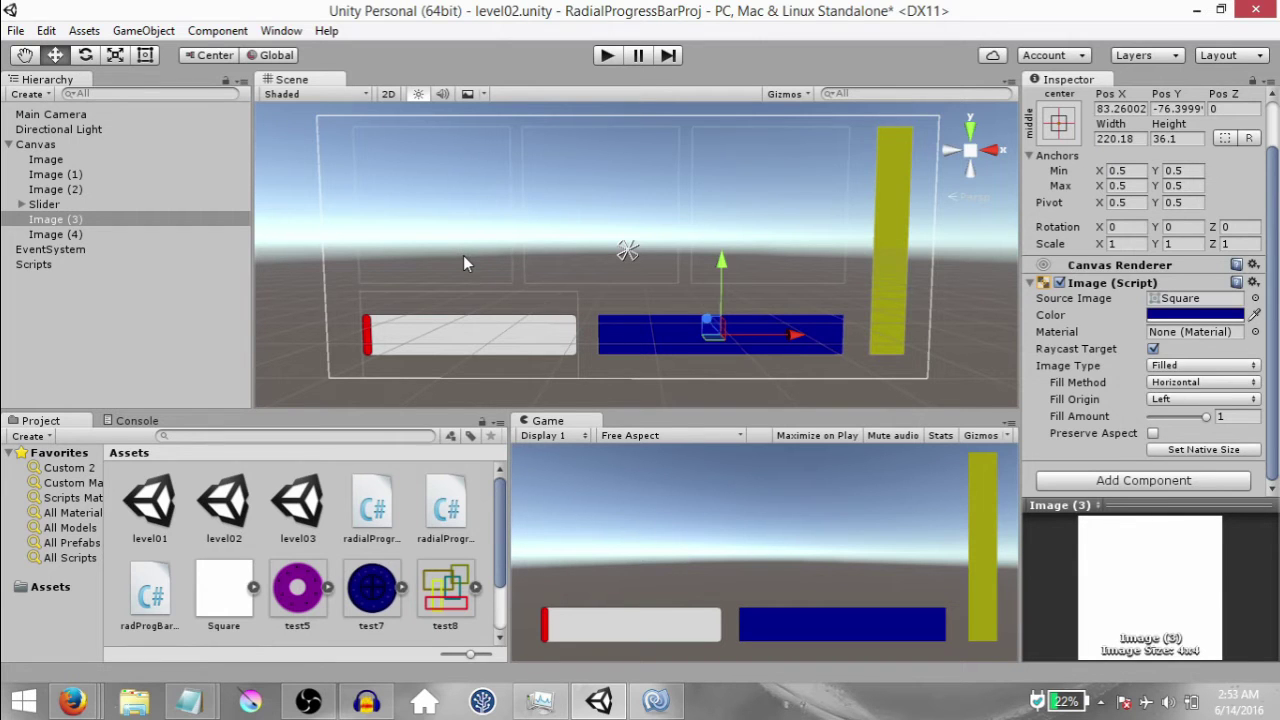
Sweep the demo slider's Slider Value up and back to 0.
{"action": "left_click", "coordinate": [463, 263]}
{"action": "left_click", "coordinate": [463, 342]}
{"action": "scroll", "coordinate": [1133, 343], "scroll_direction": "down", "scroll_amount": 5}
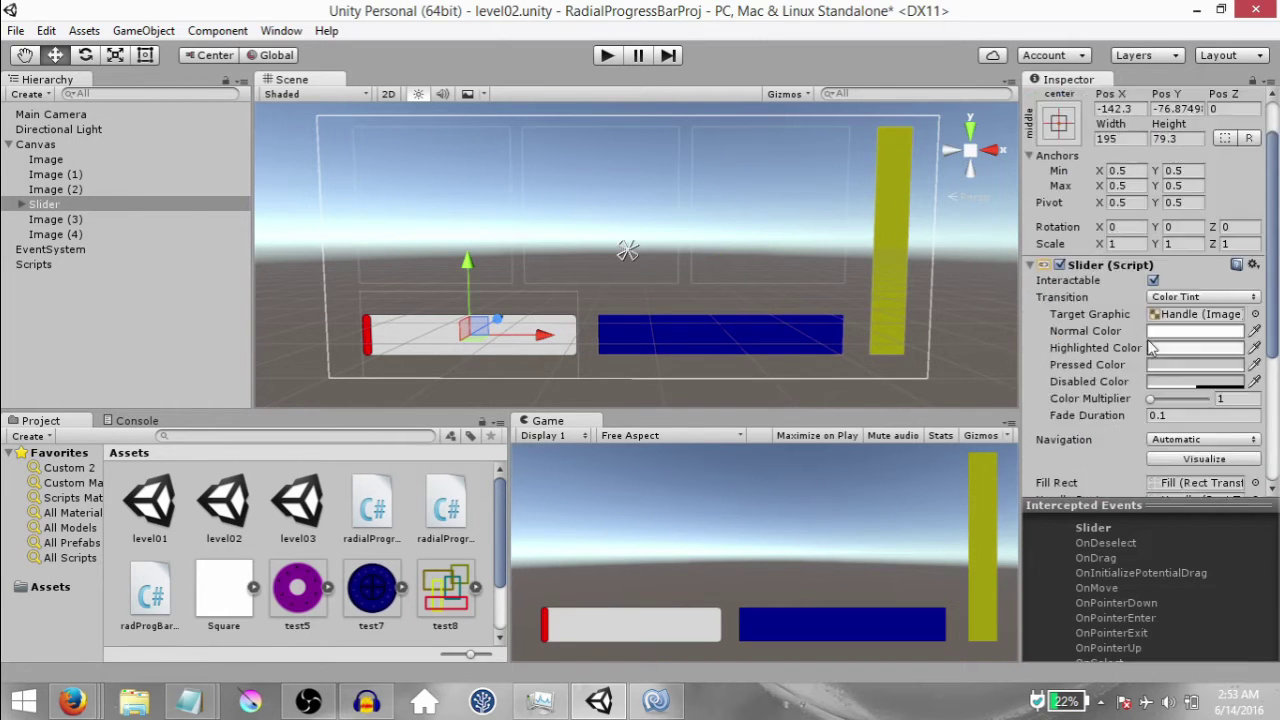
{"action": "mouse_move", "coordinate": [1153, 370]}
{"action": "left_mouse_down"}
{"action": "mouse_move", "coordinate": [1203, 369]}
{"action": "mouse_move", "coordinate": [1148, 372]}
{"action": "left_mouse_up"}
Preview Fill Amount on the blue bar and the three radial images, then empty them.
{"action": "left_click", "coordinate": [821, 350]}
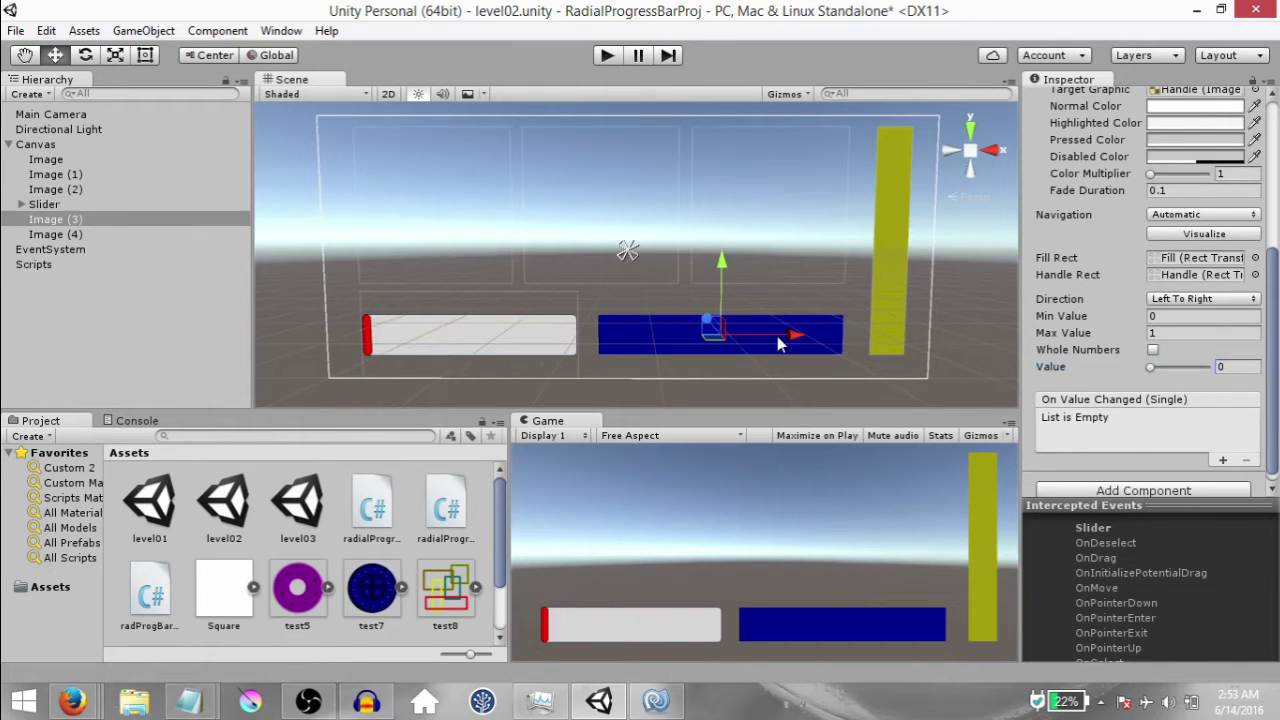
{"action": "scroll", "coordinate": [1177, 375], "scroll_direction": "up", "scroll_amount": 2}
{"action": "scroll", "coordinate": [1175, 400], "scroll_direction": "down", "scroll_amount": 2}
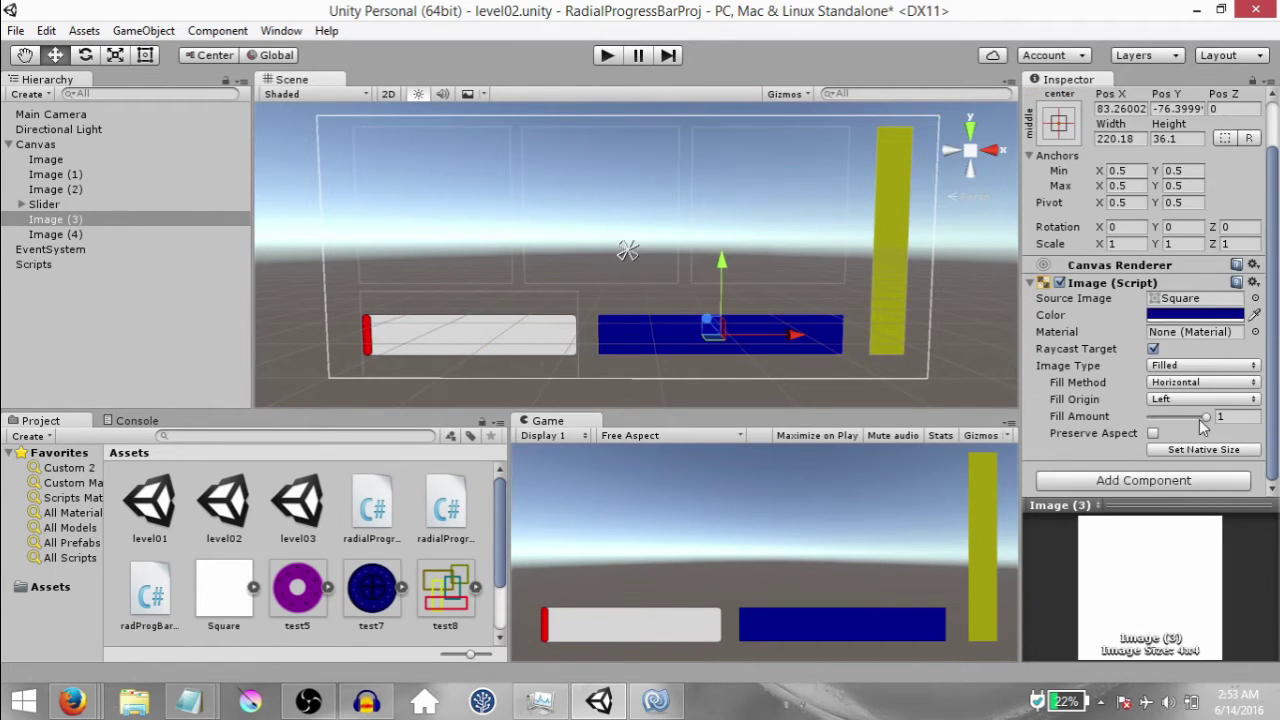
{"action": "left_click_drag", "start_coordinate": [1208, 416], "coordinate": [1140, 414]}
{"action": "left_click", "coordinate": [884, 234]}
{"action": "key", "text": "ctrl+z"}
{"action": "key", "text": "ctrl+z"}
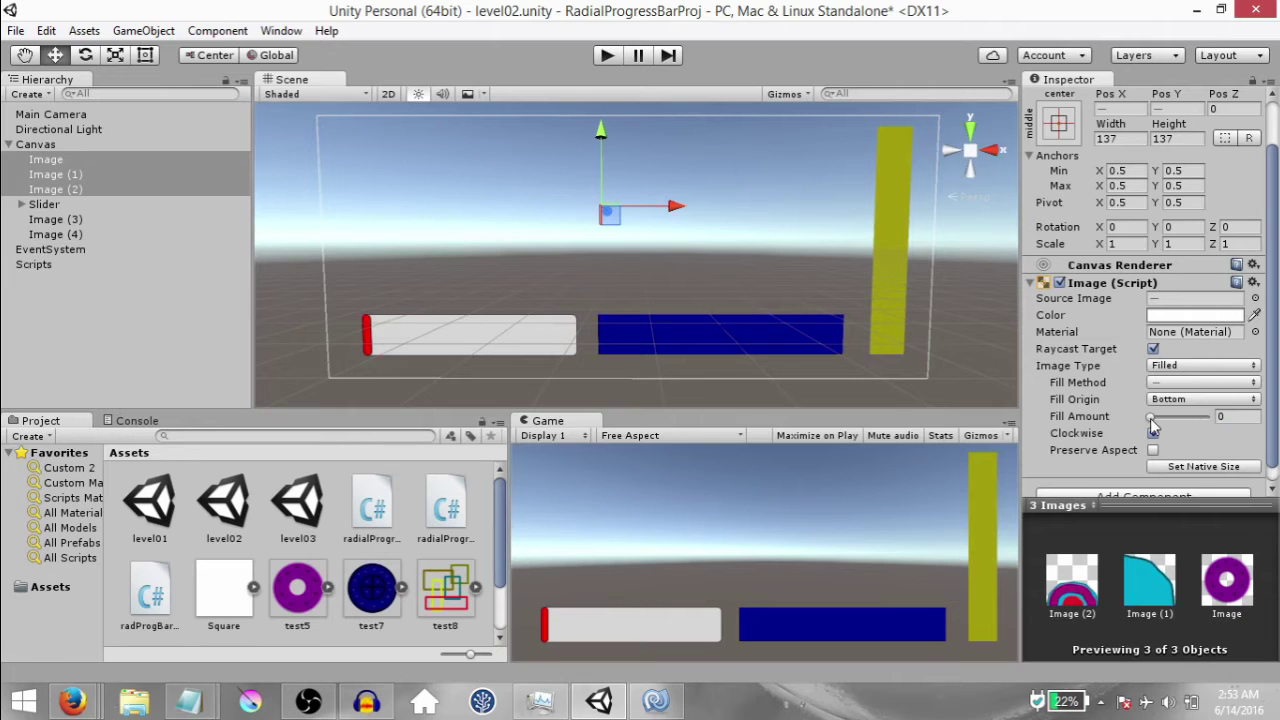
{"action": "mouse_move", "coordinate": [1152, 417]}
{"action": "left_mouse_down"}
{"action": "mouse_move", "coordinate": [1209, 432]}
{"action": "mouse_move", "coordinate": [1145, 418]}
{"action": "left_mouse_up"}
{"action": "left_click", "coordinate": [322, 514]}
Shift-select assets test5 through test13, then start a new scene with Ctrl+N.
{"action": "scroll", "coordinate": [322, 514], "scroll_direction": "down", "scroll_amount": 2}
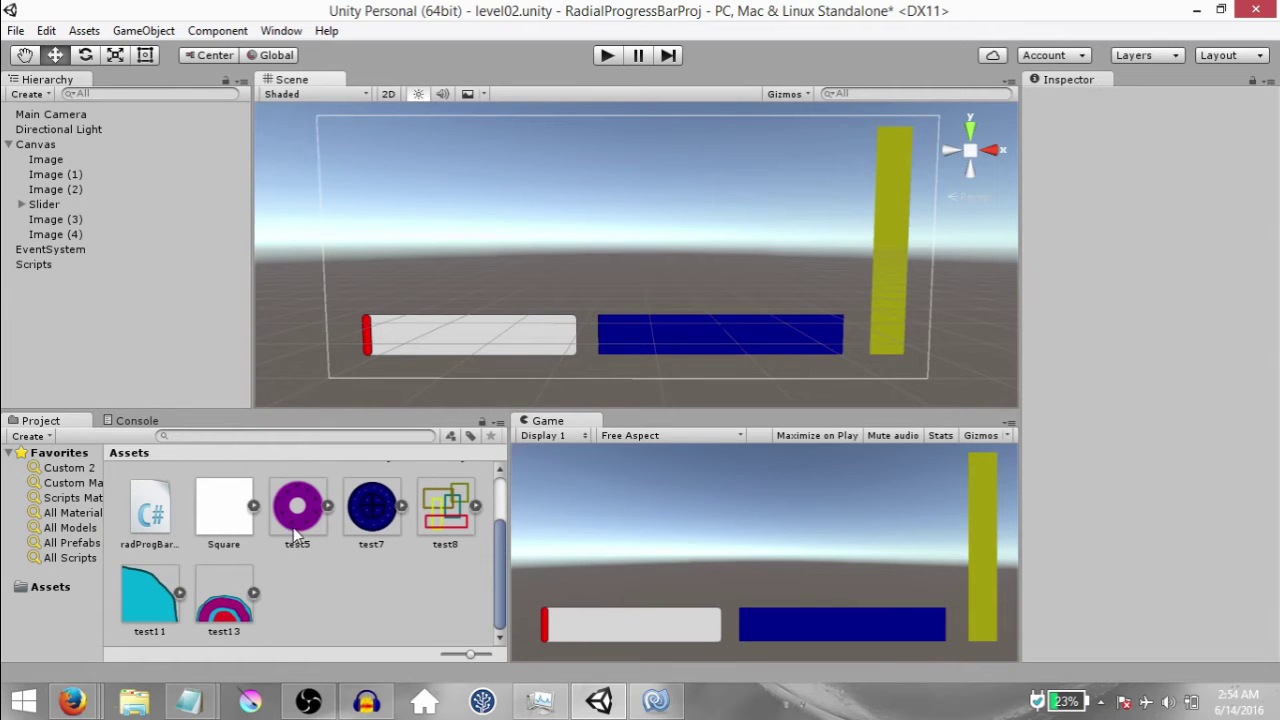
{"action": "left_click", "coordinate": [293, 527]}
{"action": "left_click", "coordinate": [240, 598], "text": "shift"}
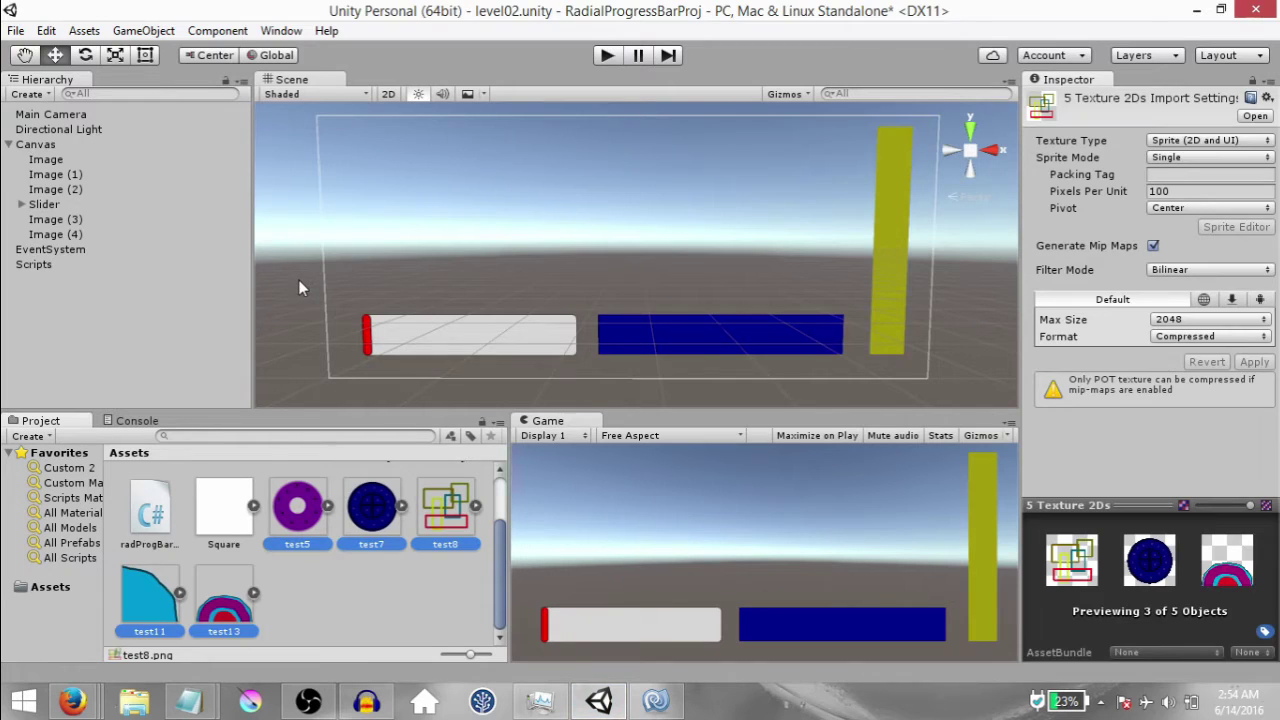
{"action": "key", "text": "ctrl+n"}
Create a UI Image on a new Canvas and move it to the upper left.
{"action": "left_click", "coordinate": [143, 30]}
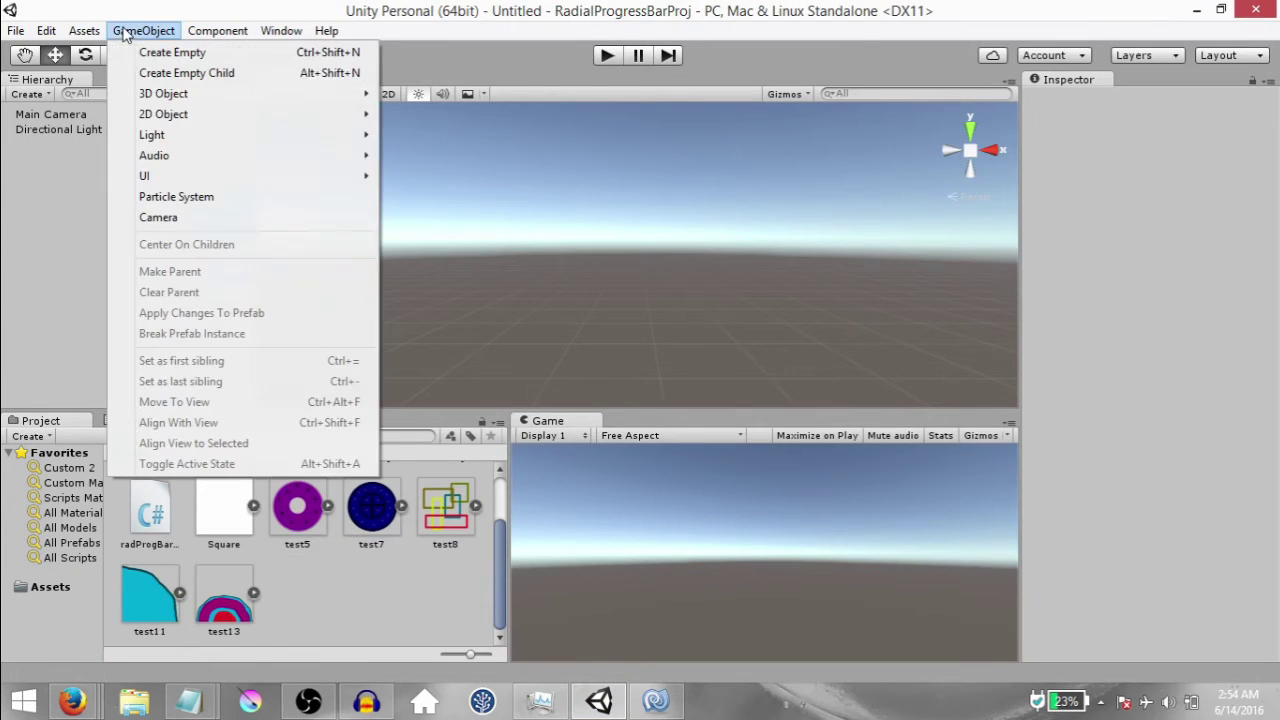
{"action": "mouse_move", "coordinate": [203, 175]}
{"action": "left_click", "coordinate": [471, 198]}
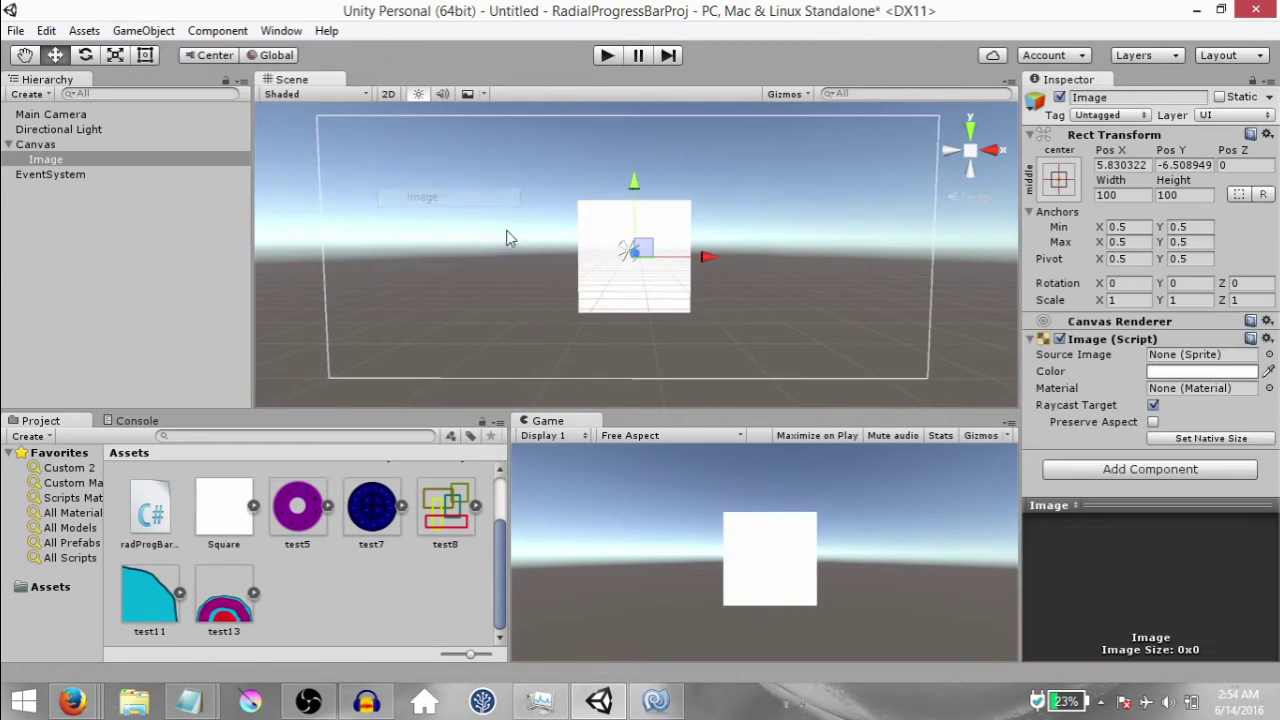
{"action": "left_click", "coordinate": [57, 146]}
{"action": "left_click", "coordinate": [62, 160]}
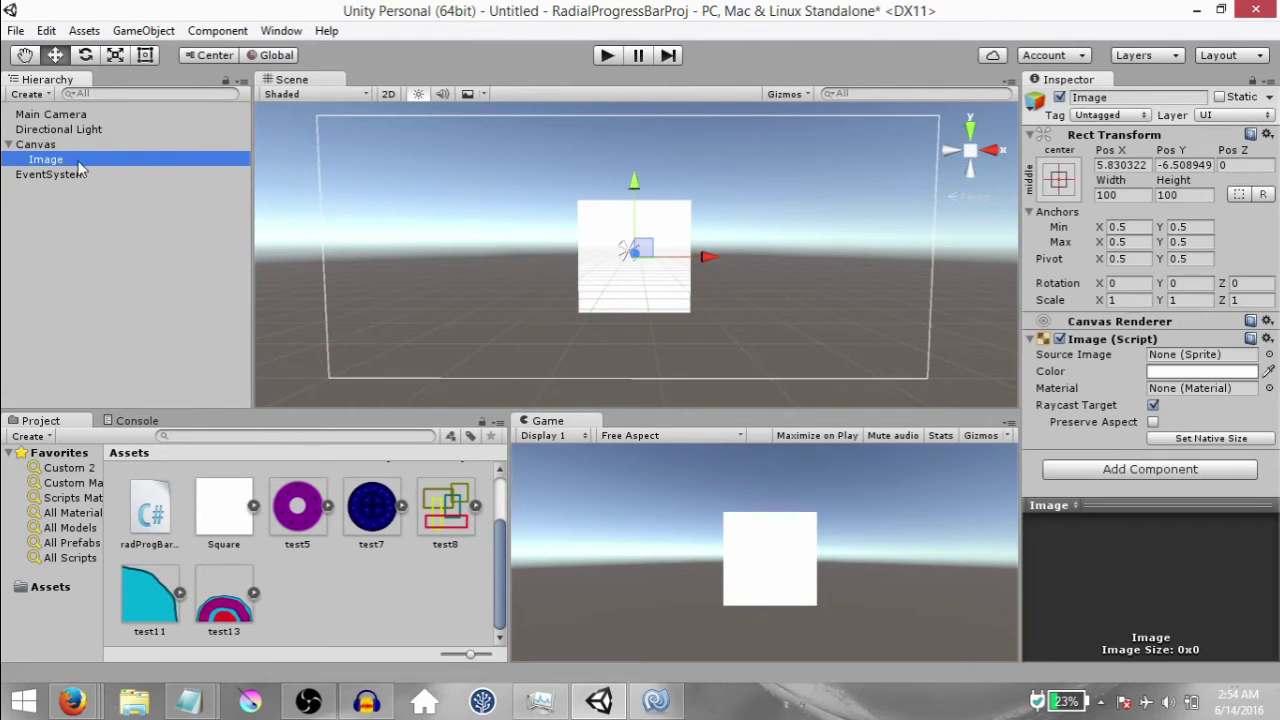
{"action": "left_click_drag", "start_coordinate": [648, 256], "coordinate": [434, 237]}
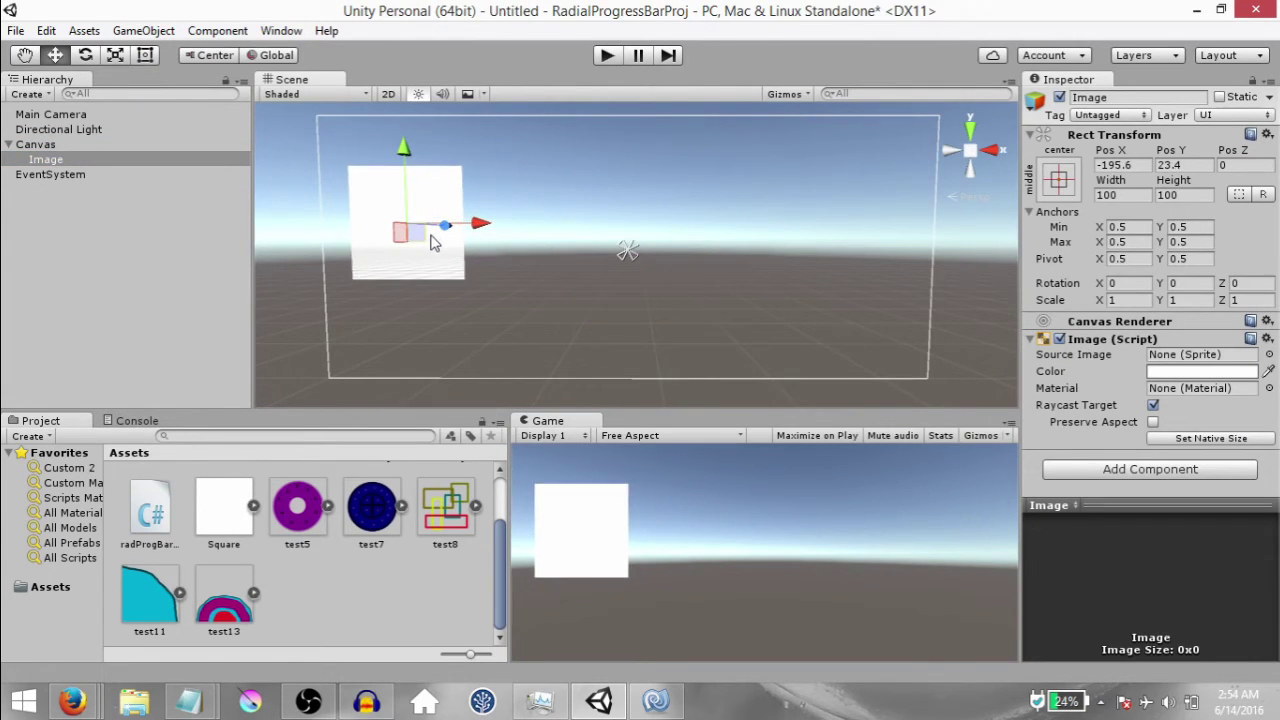
Enlarge the square to 153.3×153.3 and duplicate it twice into a row of three.
{"action": "key", "text": "t"}
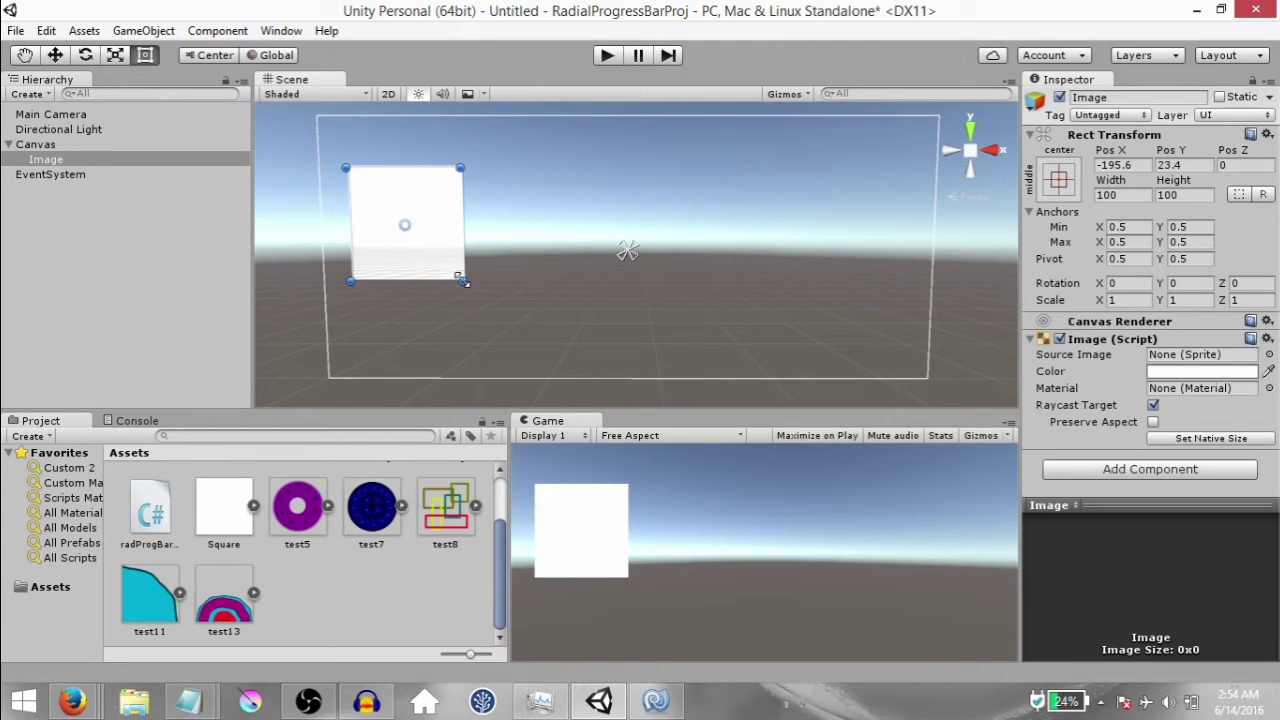
{"action": "left_click_drag", "start_coordinate": [462, 282], "coordinate": [532, 333]}
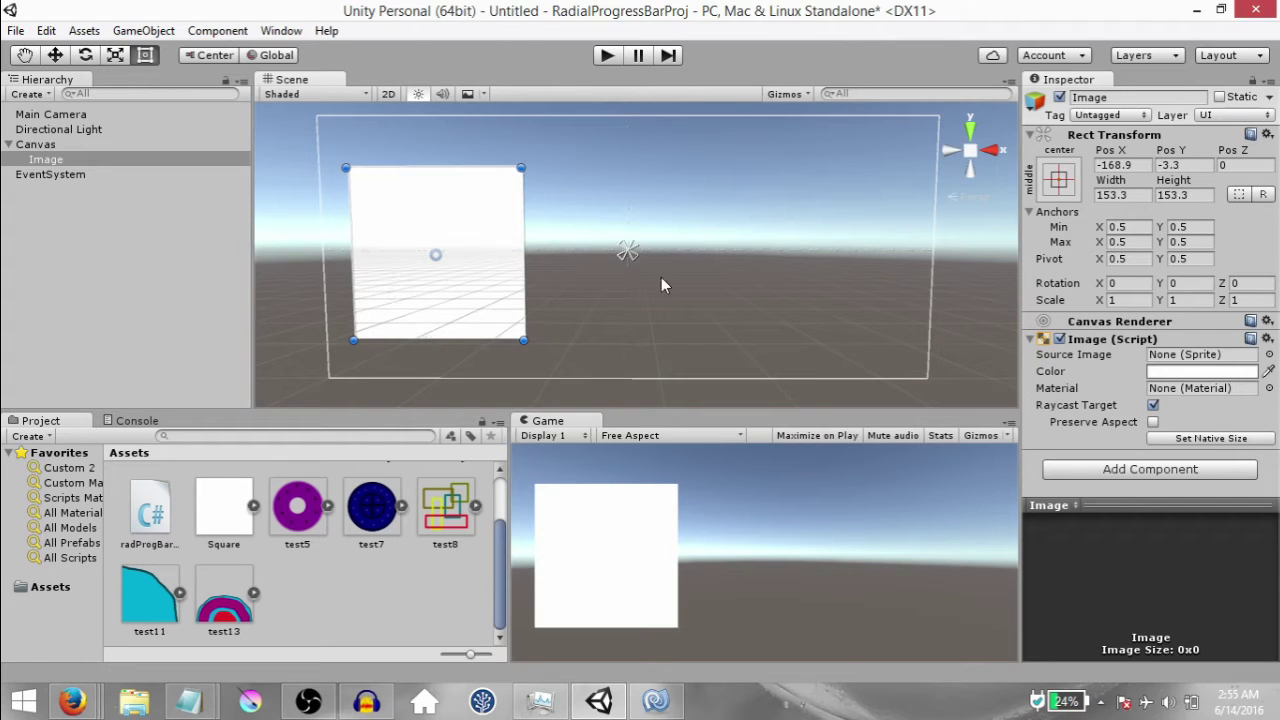
{"action": "key", "text": "ctrl+d"}
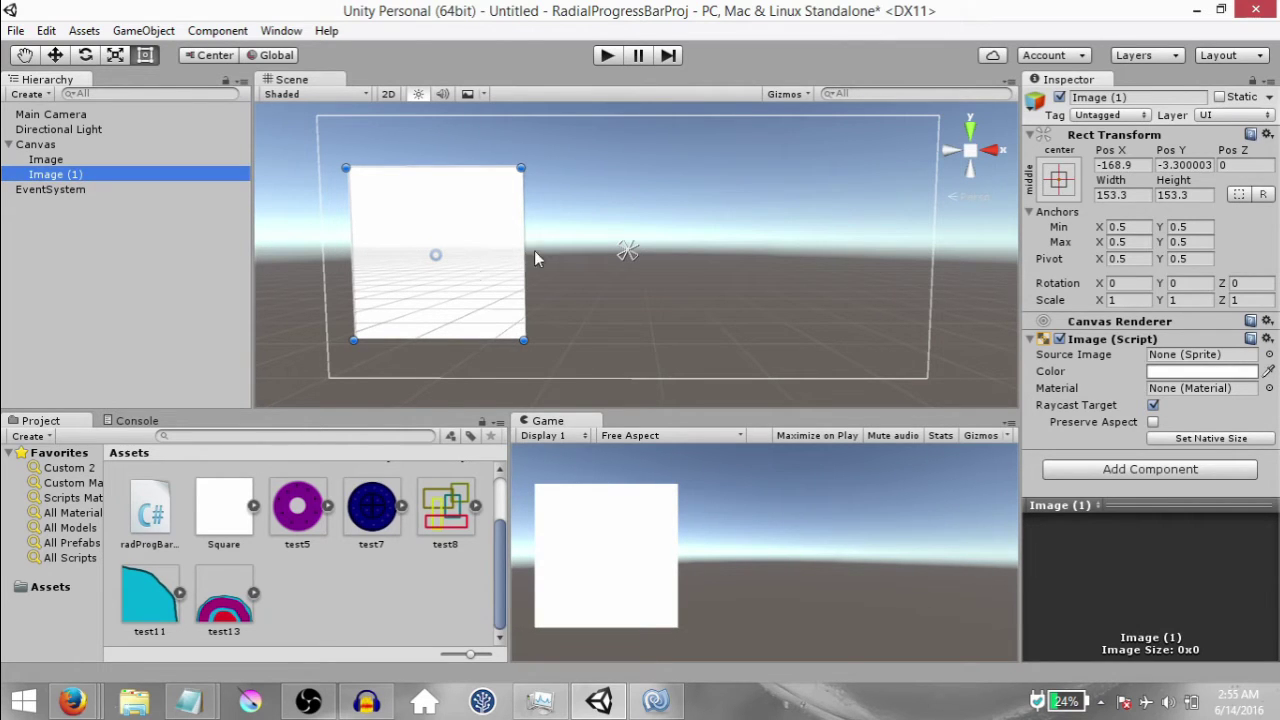
{"action": "left_click_drag", "start_coordinate": [475, 258], "coordinate": [868, 248]}
{"action": "key", "text": "ctrl+d"}
{"action": "left_click", "coordinate": [435, 255]}
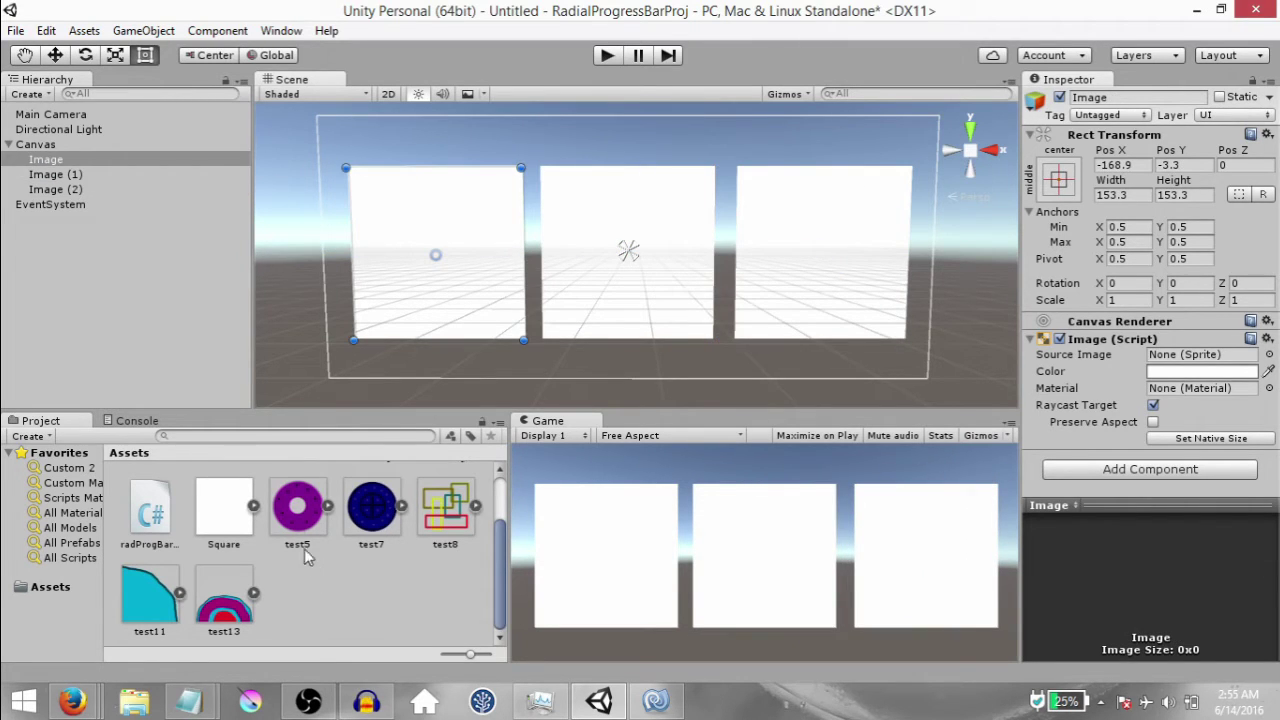
{"action": "left_click", "coordinate": [299, 508]}
{"action": "left_click", "coordinate": [365, 510]}
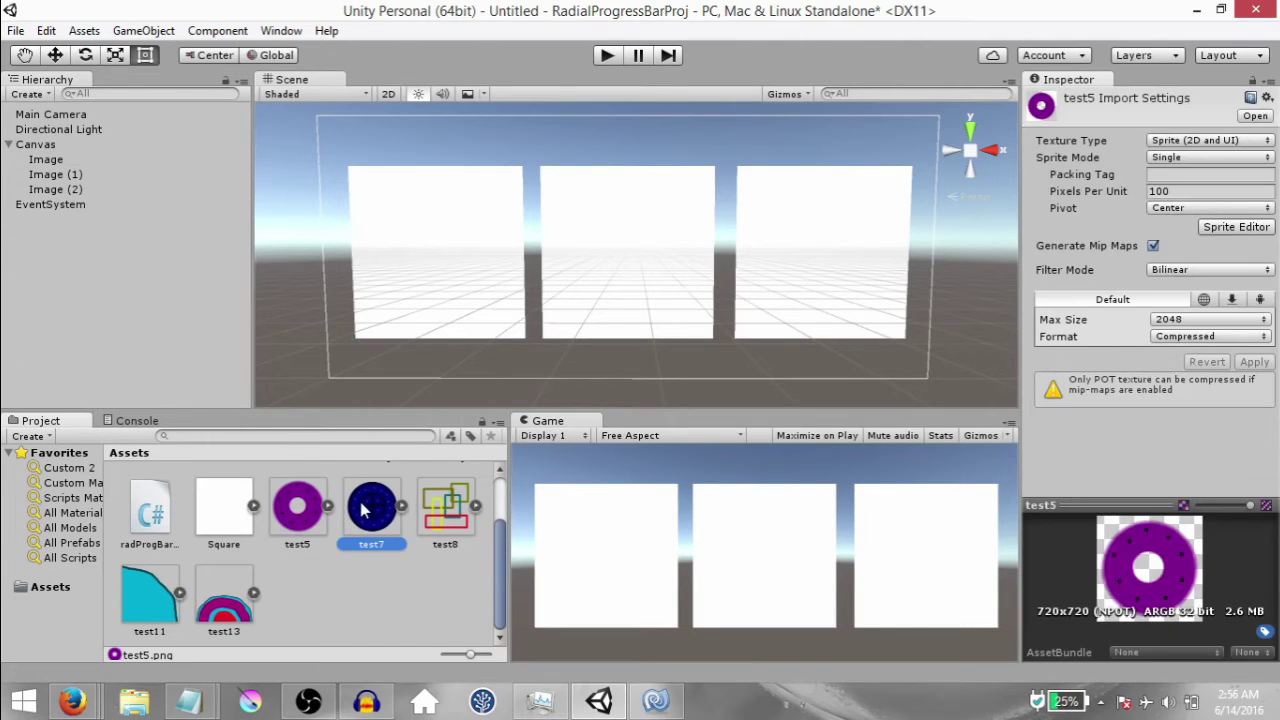
{"action": "left_click", "coordinate": [436, 510]}
{"action": "left_click", "coordinate": [300, 510]}
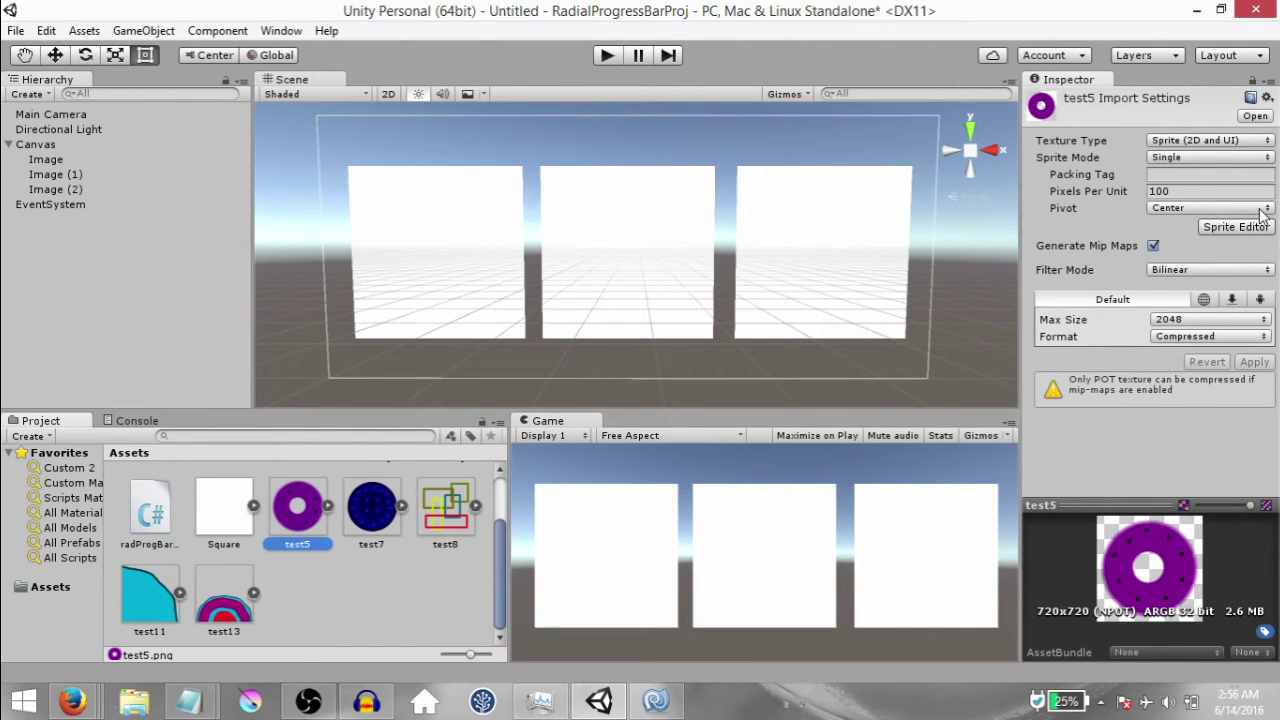
{"action": "left_click", "coordinate": [1210, 140]}
{"action": "left_click", "coordinate": [1210, 162]}
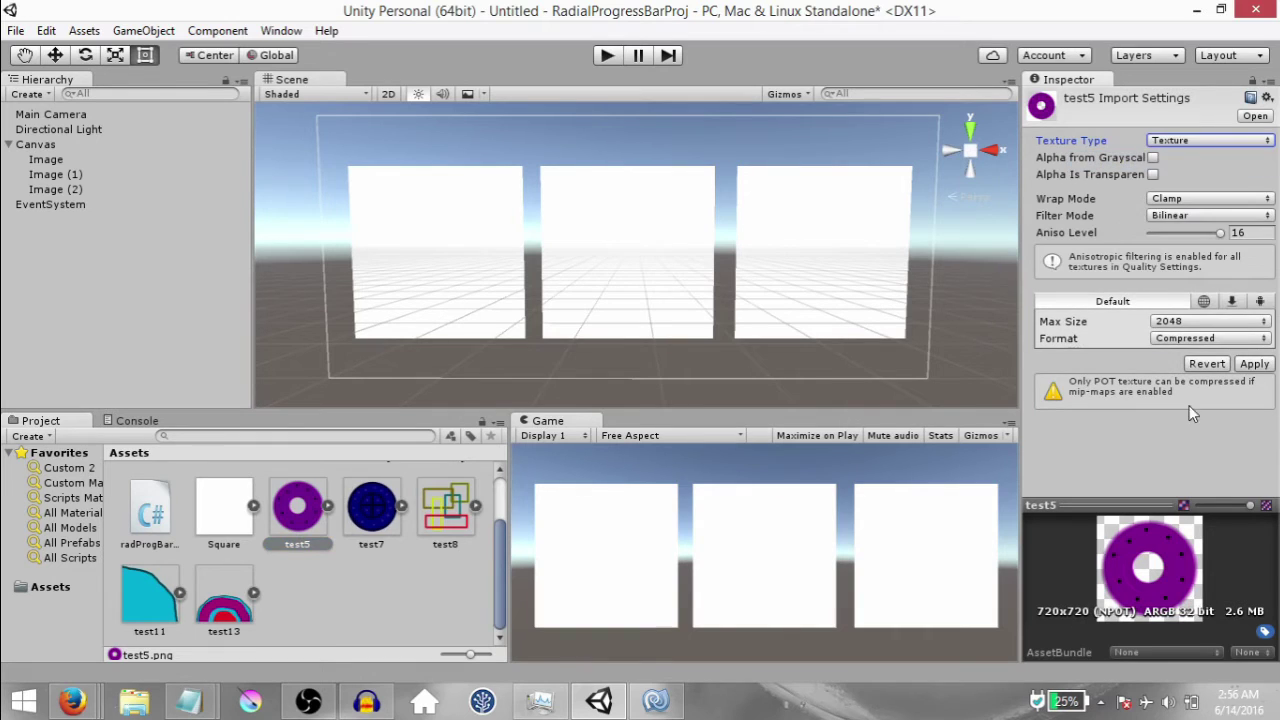
{"action": "left_click", "coordinate": [1254, 364]}
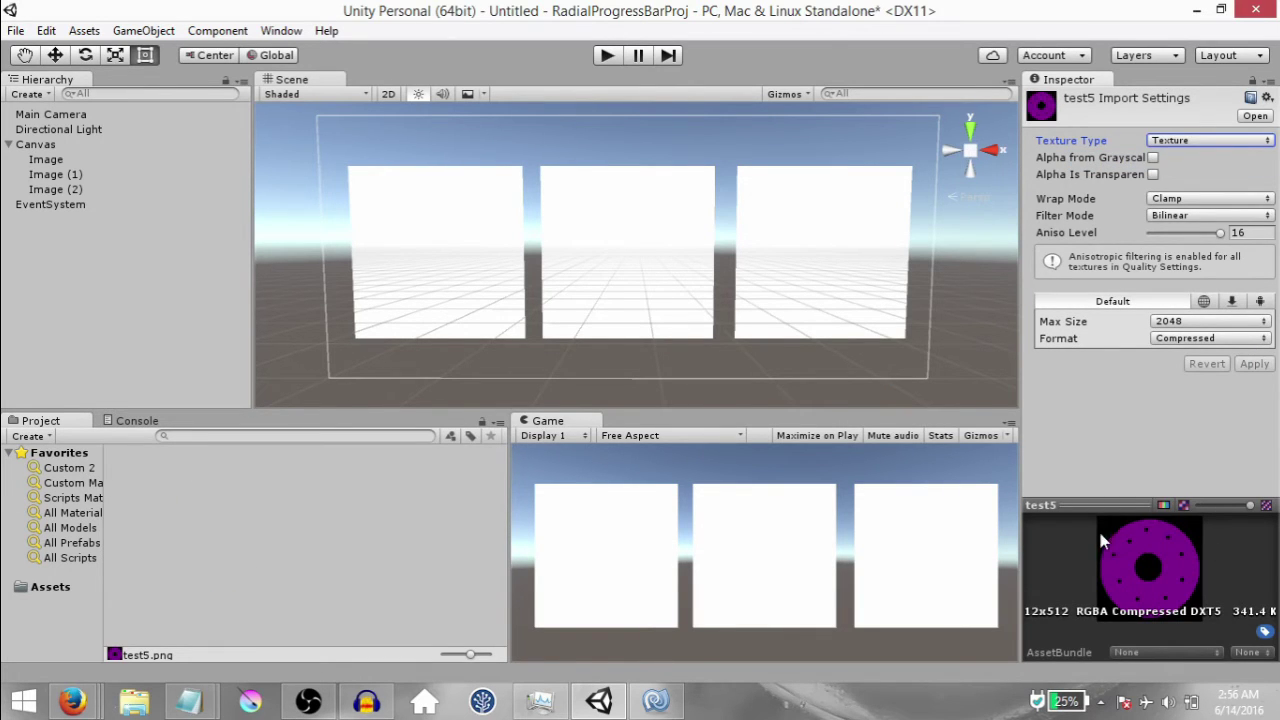
{"action": "left_click", "coordinate": [1219, 142]}
{"action": "left_click", "coordinate": [1168, 221]}
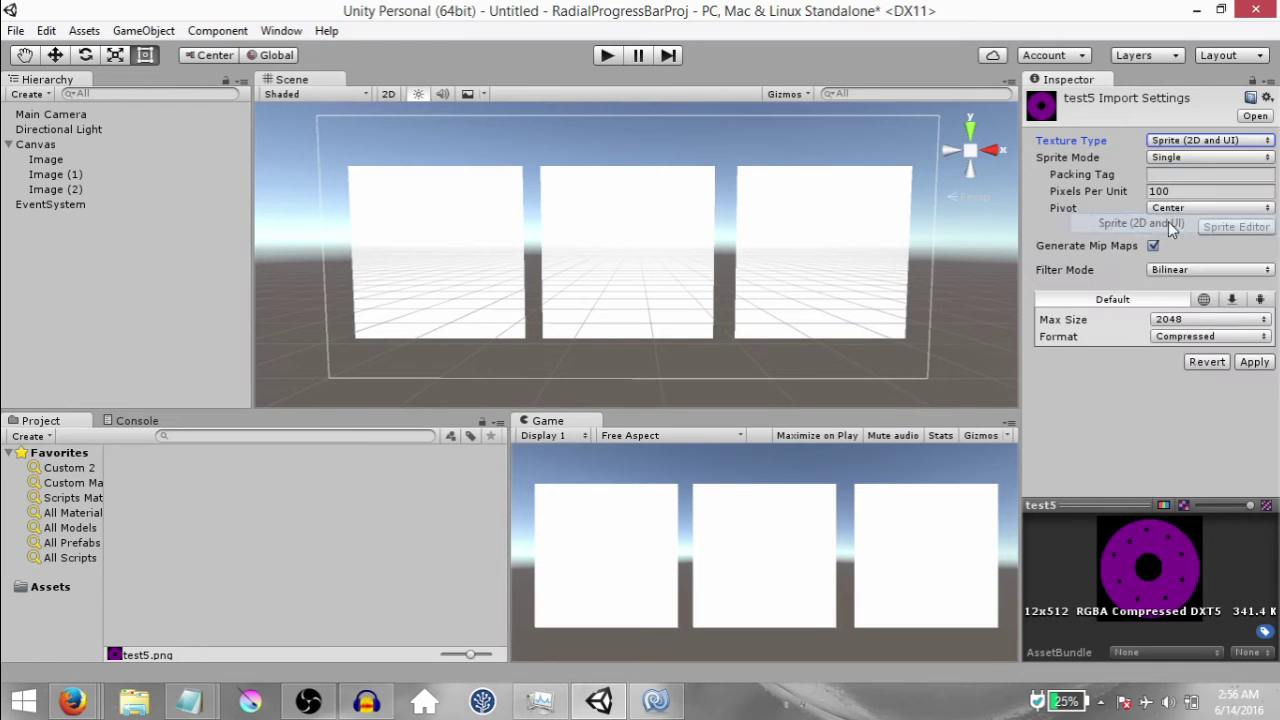
{"action": "left_click", "coordinate": [1253, 362]}
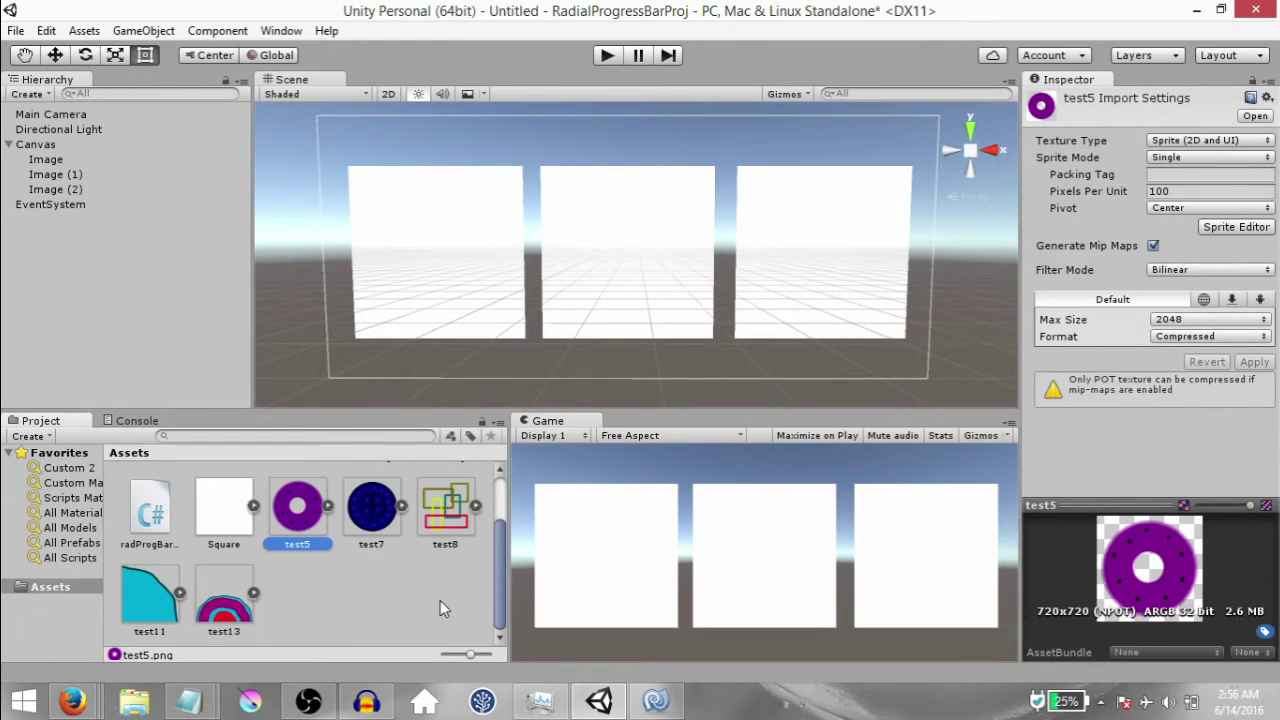
{"action": "left_click", "coordinate": [435, 250]}
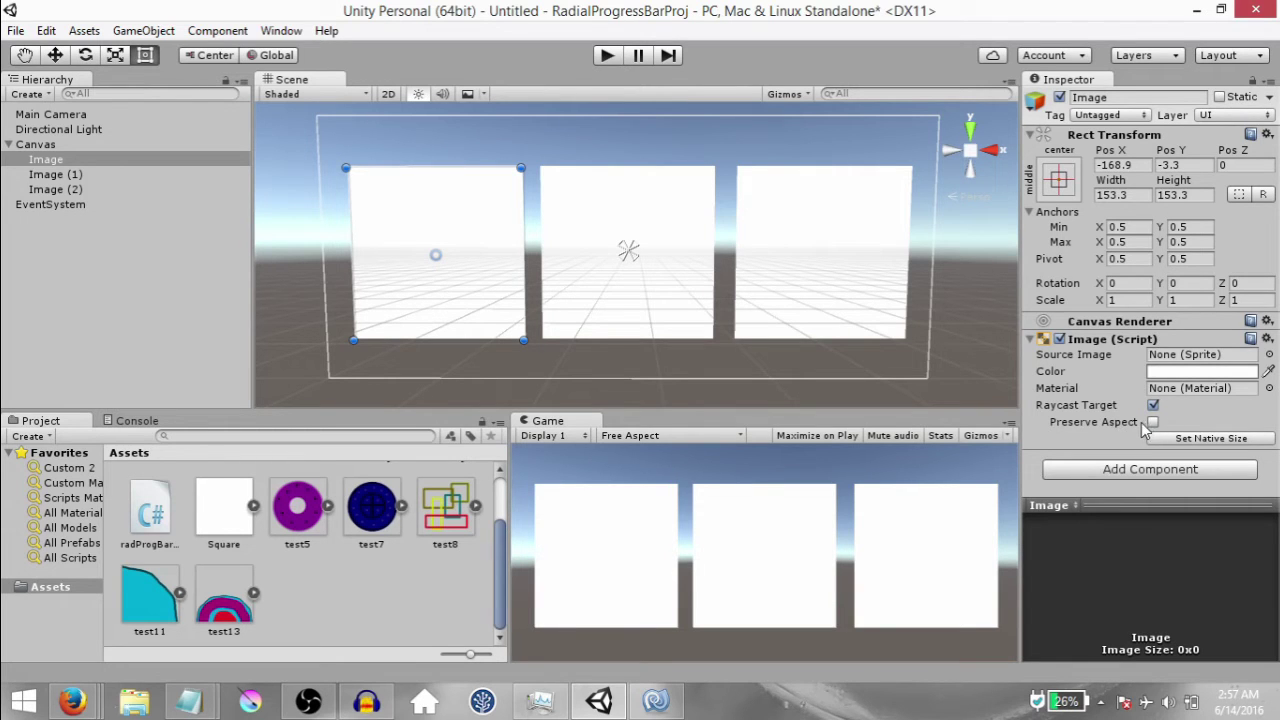
Assign the test7 sprite as the left Image's Source Image.
{"action": "left_click", "coordinate": [495, 212]}
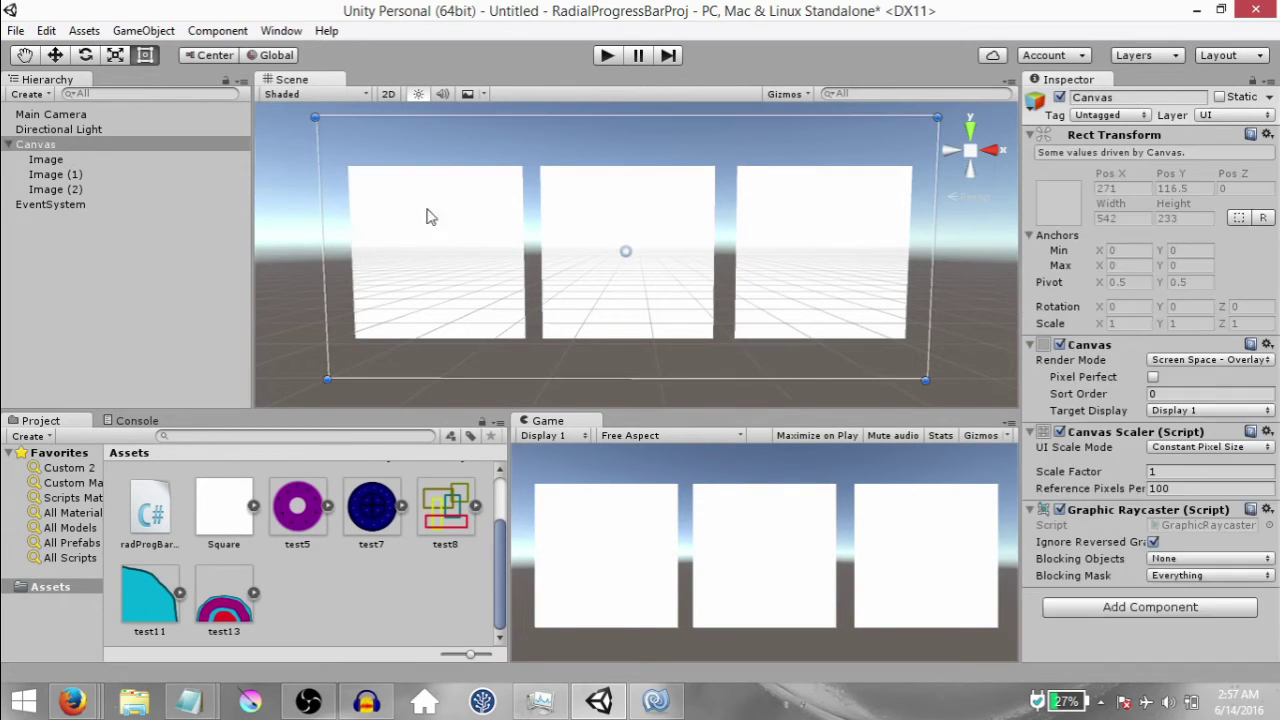
{"action": "left_click", "coordinate": [480, 217]}
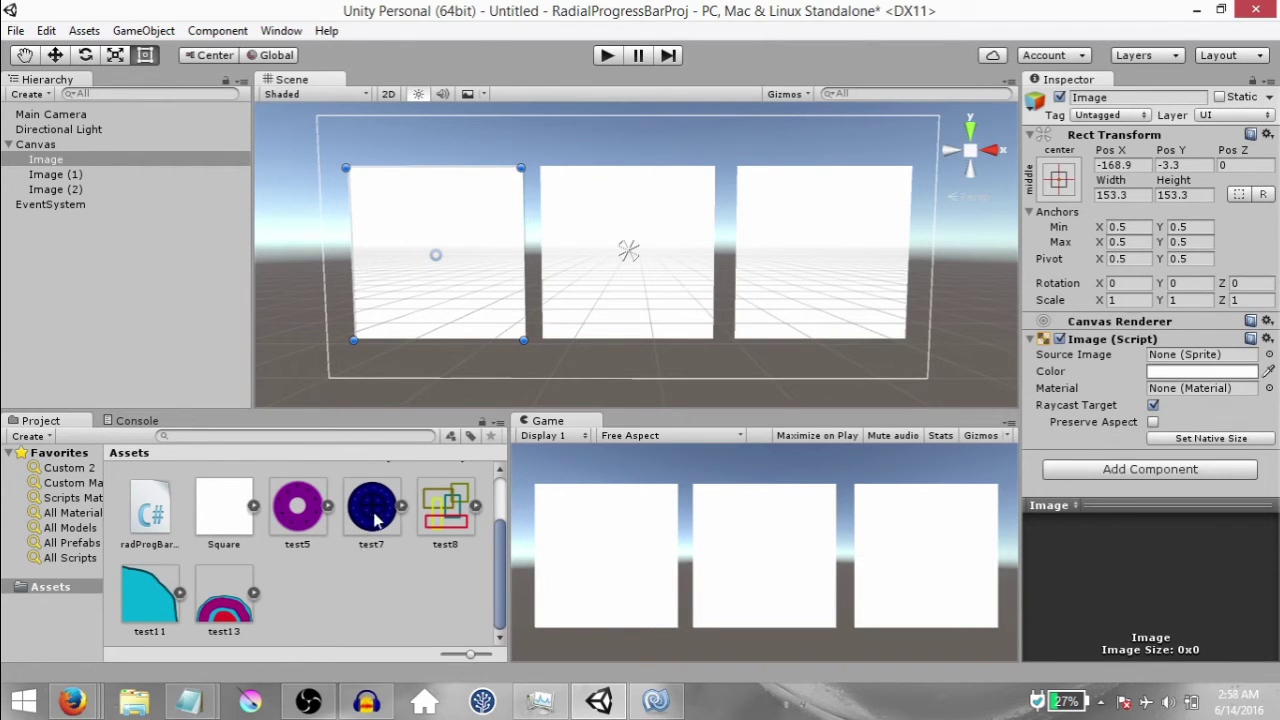
{"action": "left_click", "coordinate": [373, 515]}
{"action": "left_click_drag", "start_coordinate": [373, 515], "coordinate": [1220, 358]}
{"action": "left_click_drag", "start_coordinate": [1220, 358], "coordinate": [1220, 358]}
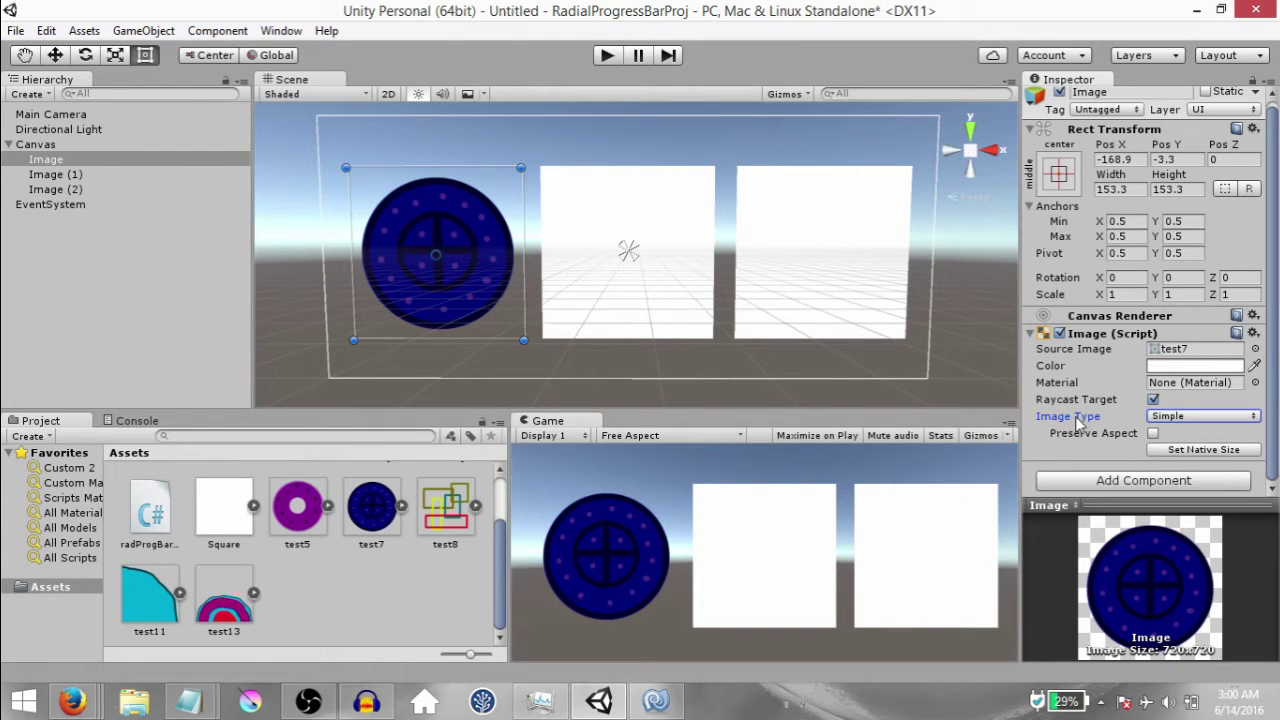
{"action": "left_click", "coordinate": [1191, 420]}
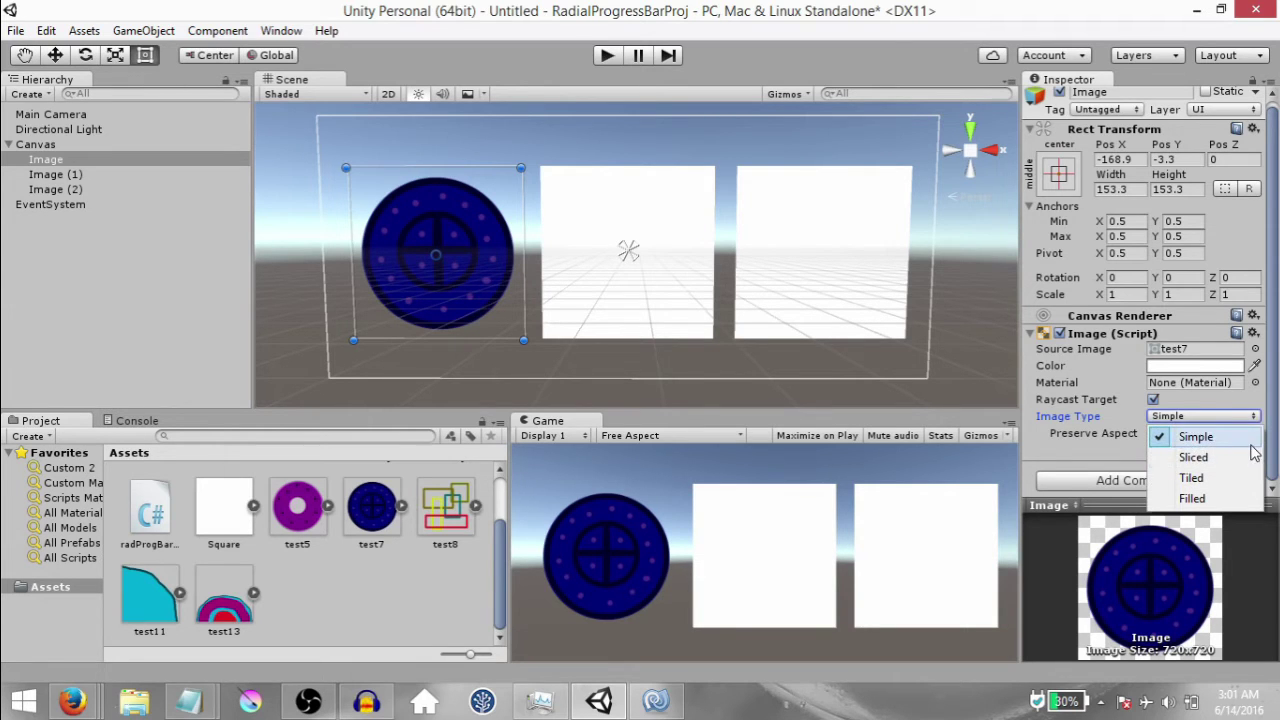
Make the image Filled with Radial 360, and drag Fill Amount down to 0.02.
{"action": "left_click", "coordinate": [1192, 498]}
{"action": "scroll", "coordinate": [1060, 440], "scroll_direction": "down", "scroll_amount": 2}
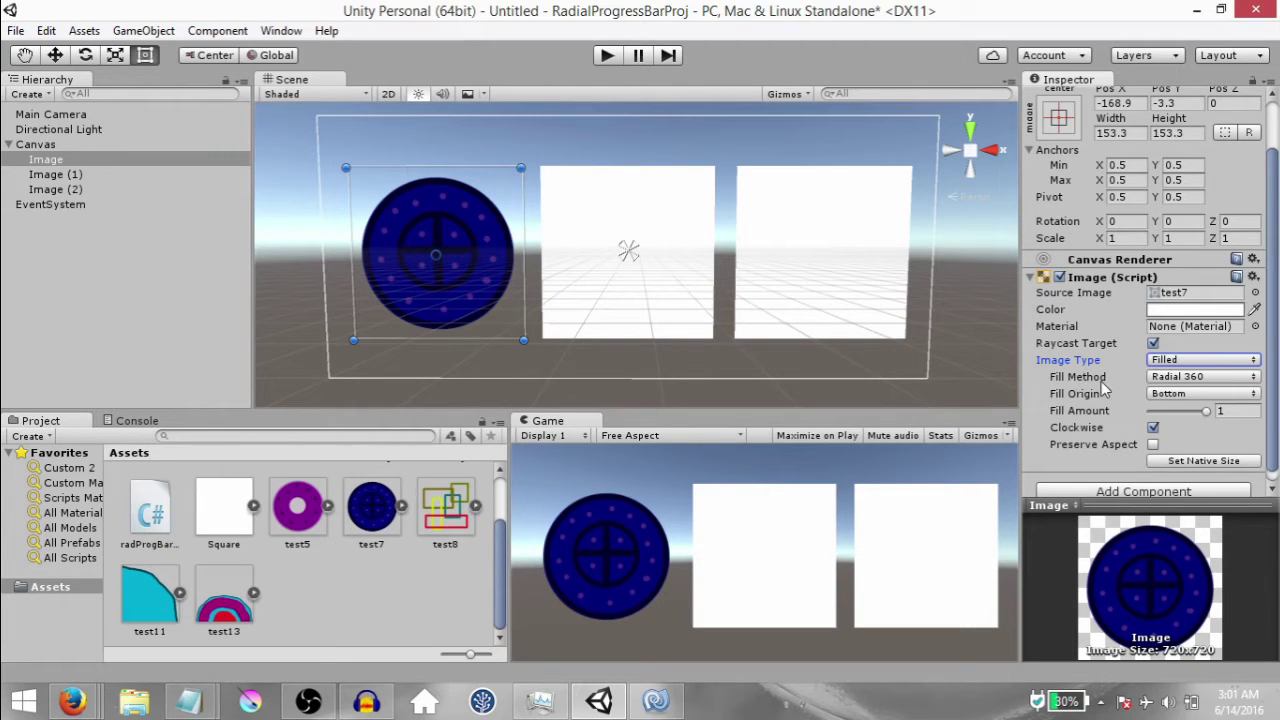
{"action": "left_click", "coordinate": [1156, 378]}
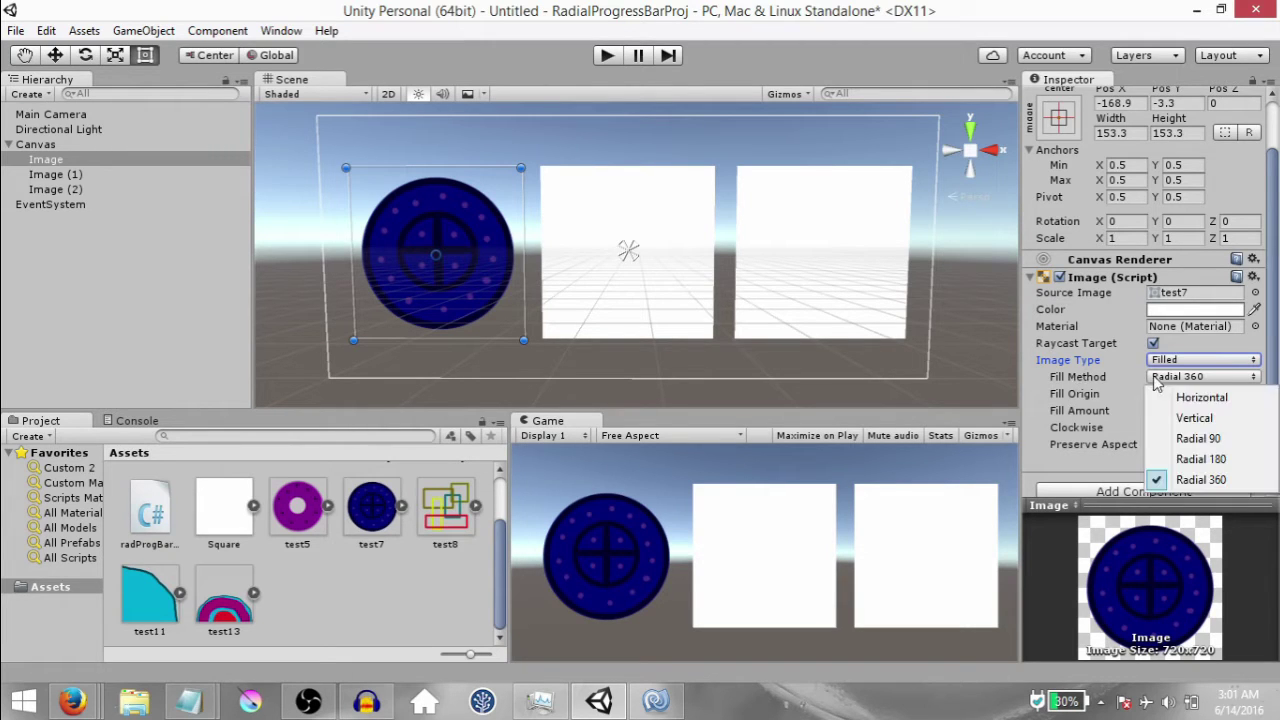
{"action": "left_click", "coordinate": [1210, 481]}
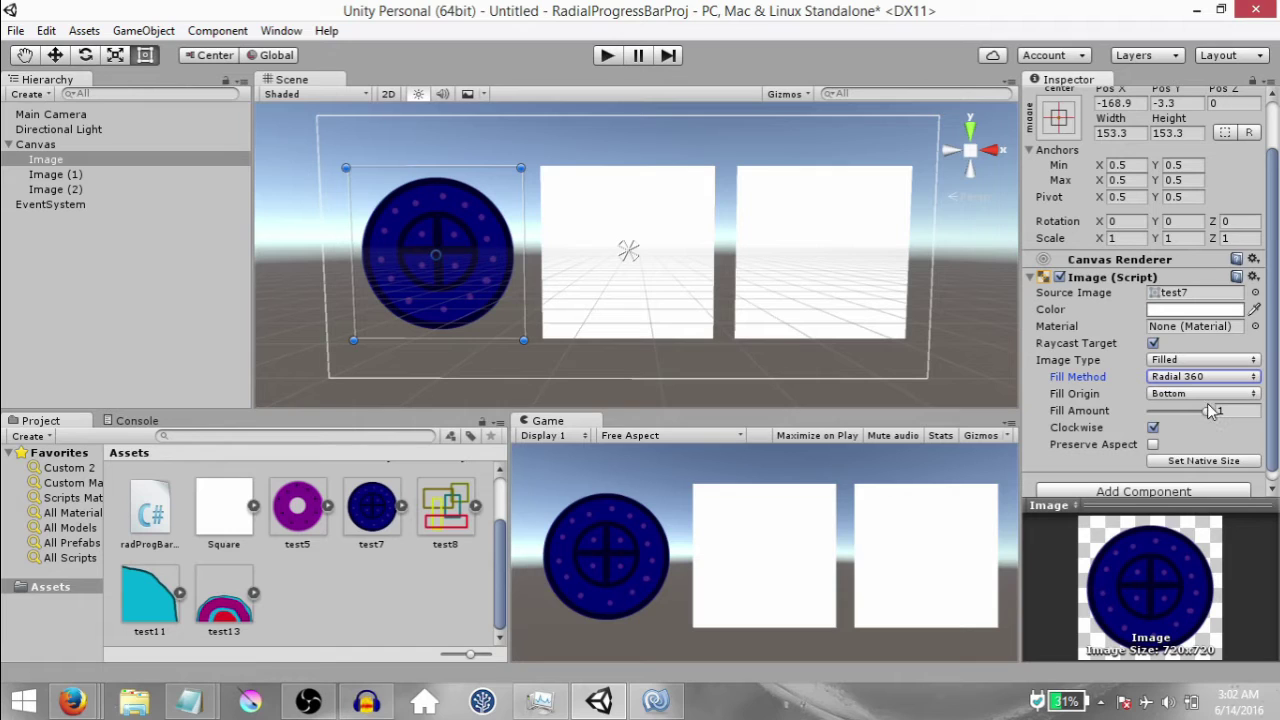
{"action": "left_click_drag", "start_coordinate": [1207, 416], "coordinate": [1160, 414]}
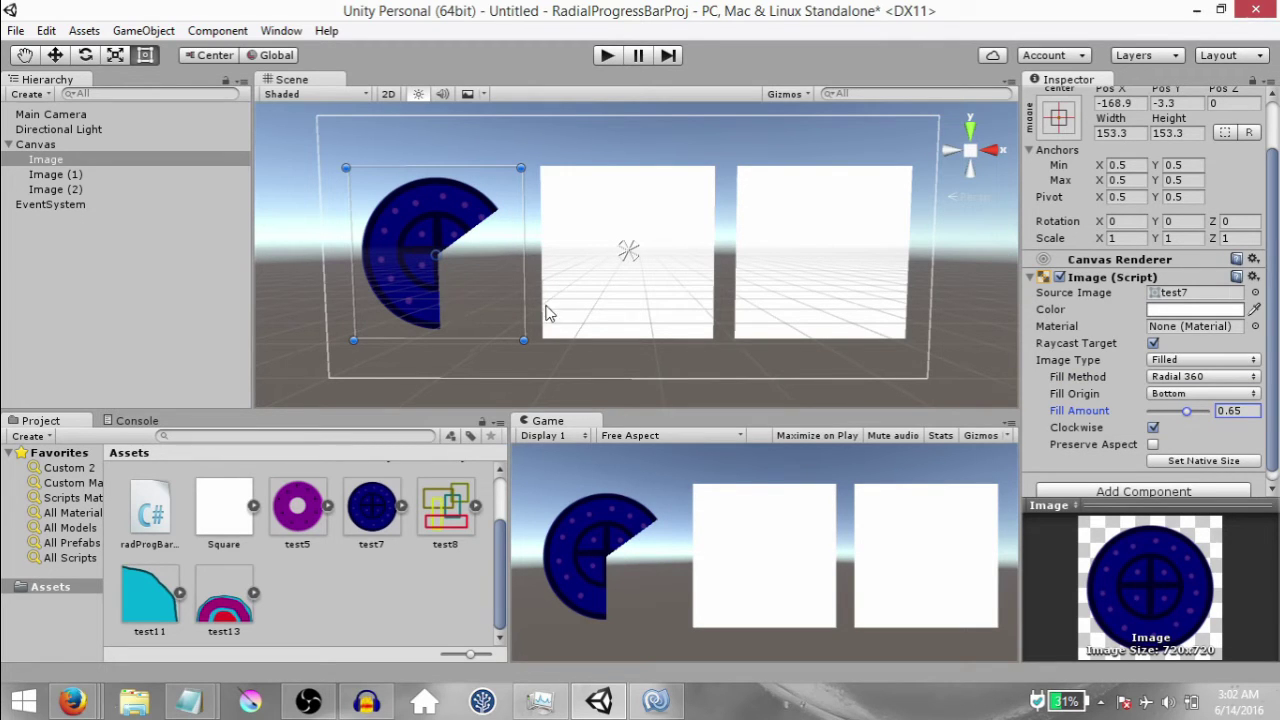
{"action": "left_click_drag", "start_coordinate": [1187, 415], "coordinate": [1257, 444]}
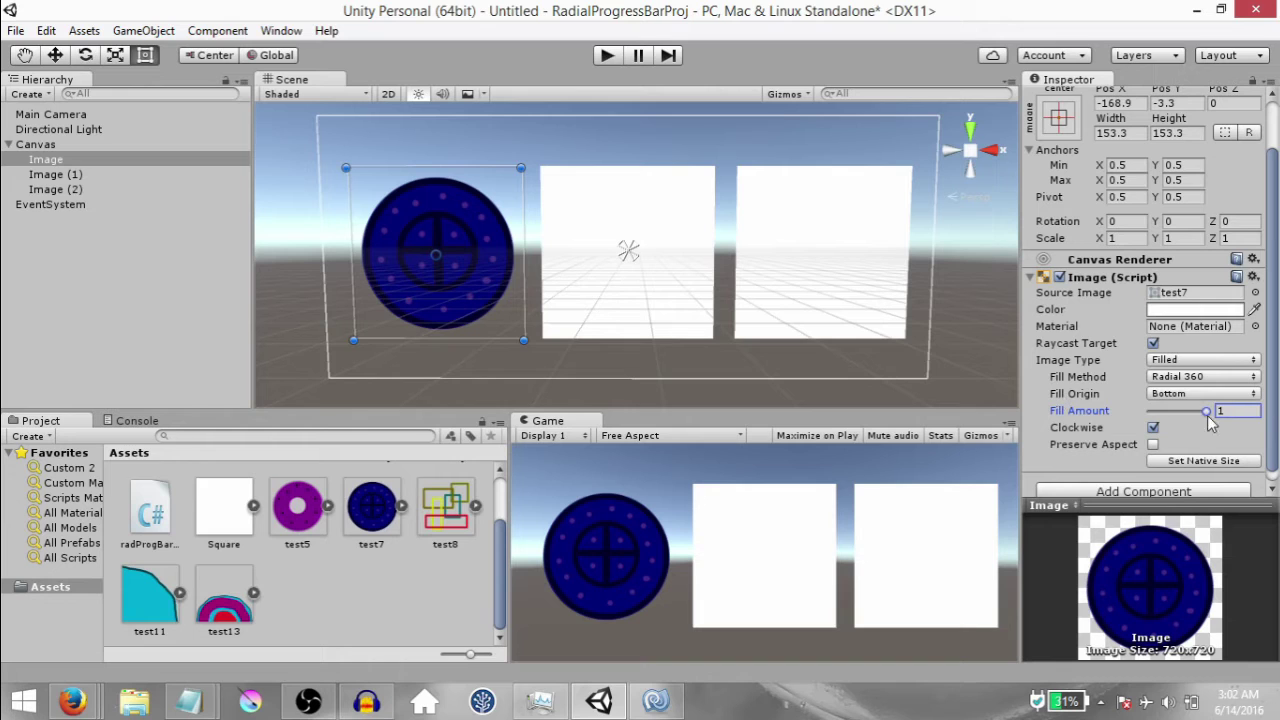
{"action": "left_click_drag", "start_coordinate": [1206, 411], "coordinate": [1153, 418]}
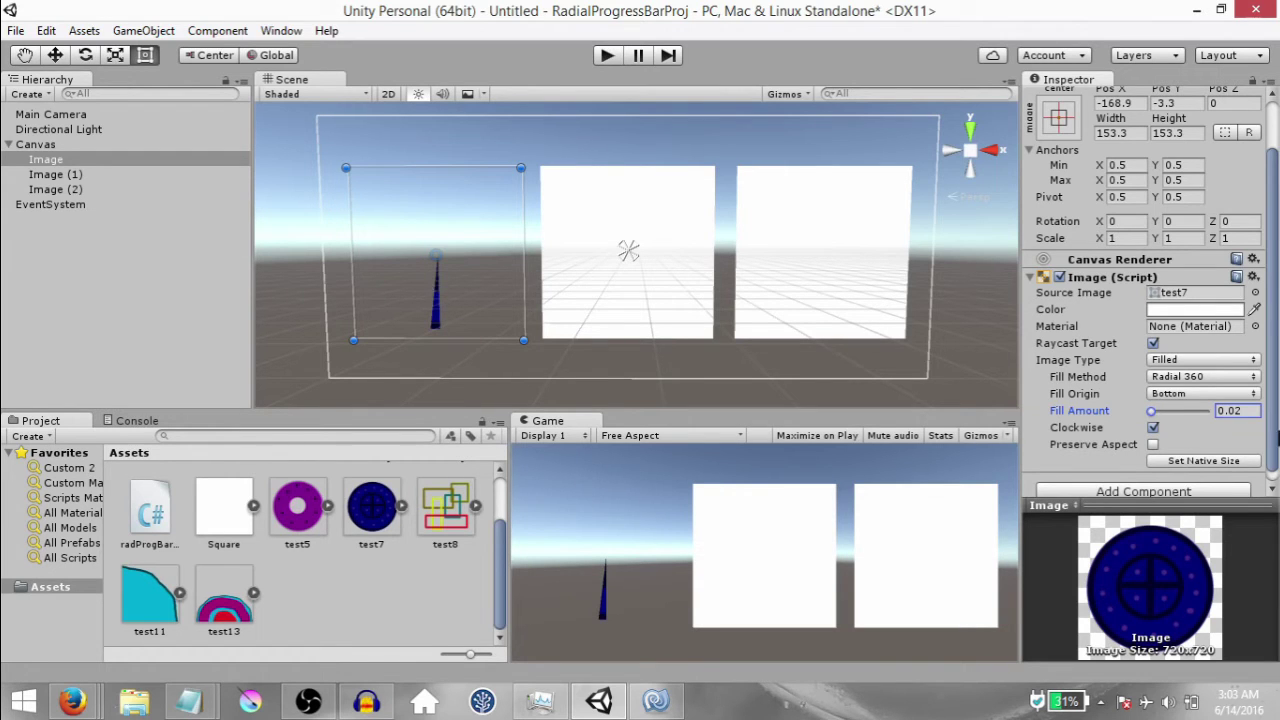
Change the radial Fill Origin to Left, then to Top, previewing a half fill.
{"action": "left_click", "coordinate": [1200, 393]}
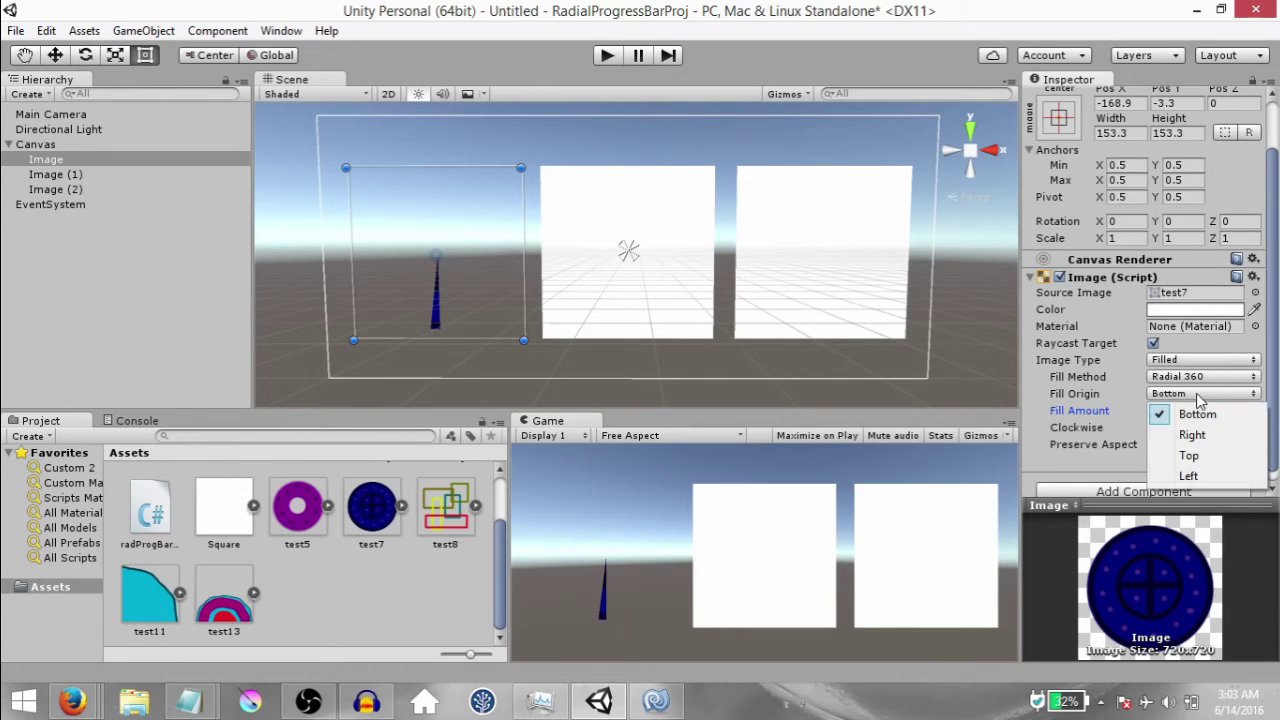
{"action": "left_click", "coordinate": [1195, 480]}
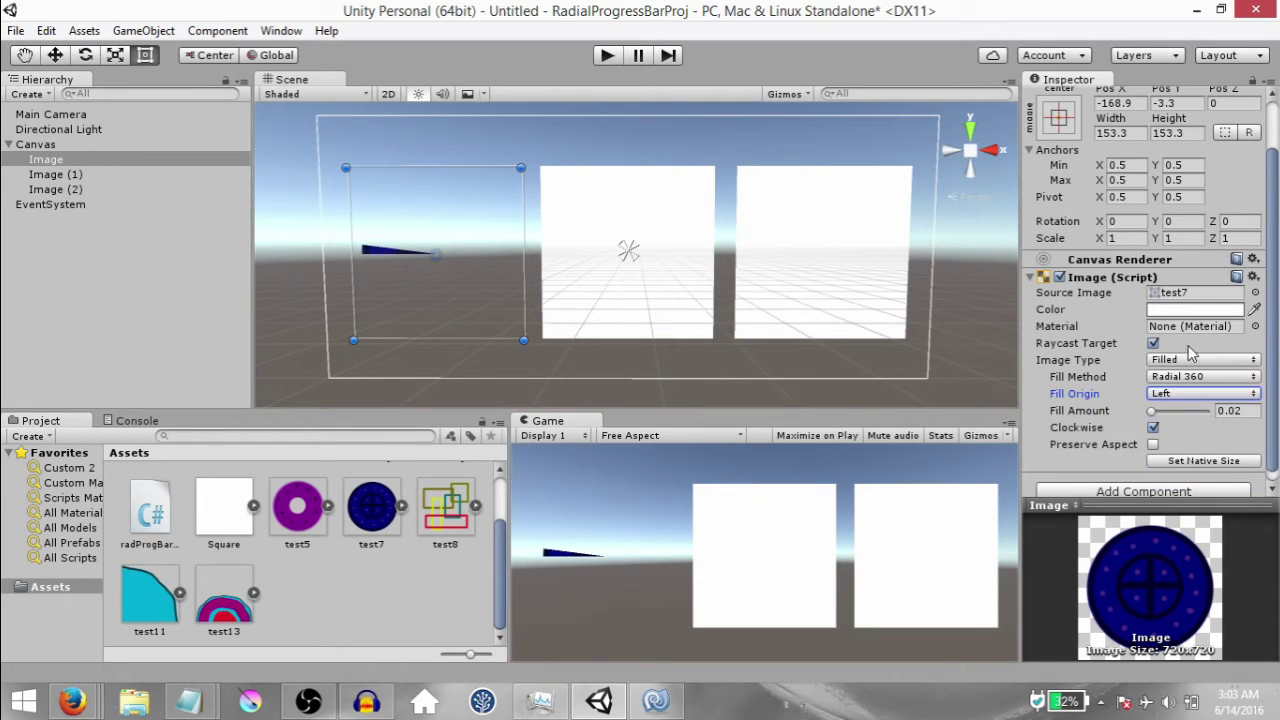
{"action": "mouse_move", "coordinate": [1151, 412]}
{"action": "left_mouse_down"}
{"action": "mouse_move", "coordinate": [1212, 437]}
{"action": "mouse_move", "coordinate": [1150, 432]}
{"action": "left_mouse_up"}
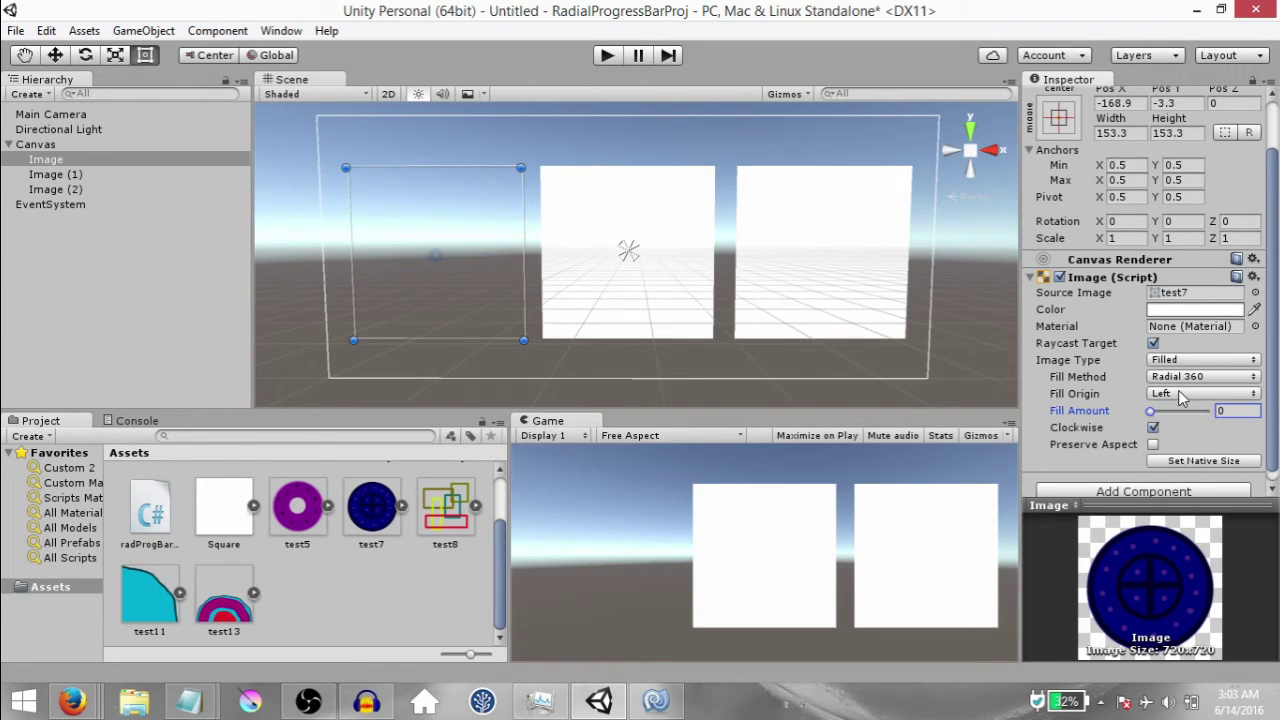
{"action": "left_click", "coordinate": [1182, 397]}
{"action": "left_click", "coordinate": [1110, 454]}
{"action": "left_click_drag", "start_coordinate": [1150, 411], "coordinate": [1142, 440]}
Toggle Clockwise off and back on, then raise Fill Amount to 1.
{"action": "left_click", "coordinate": [1152, 428]}
{"action": "left_click", "coordinate": [1152, 428]}
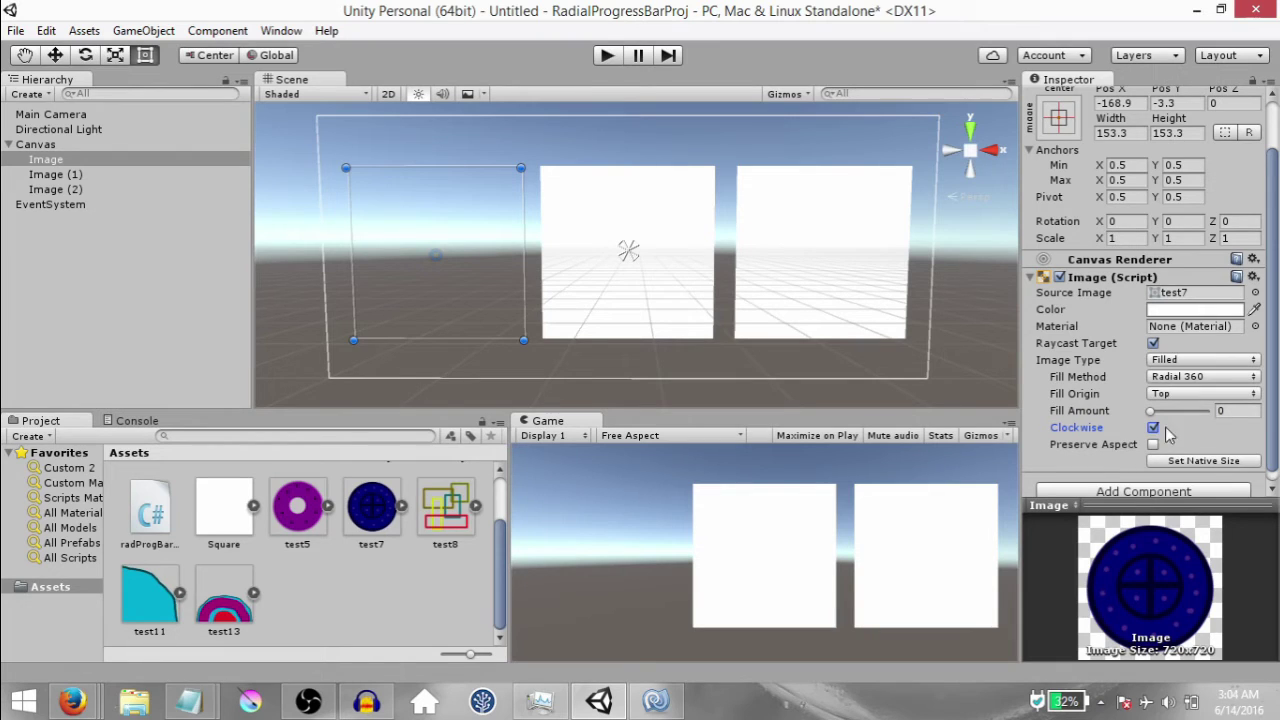
{"action": "mouse_move", "coordinate": [1076, 710]}
{"action": "left_click_drag", "start_coordinate": [1152, 412], "coordinate": [1224, 430]}
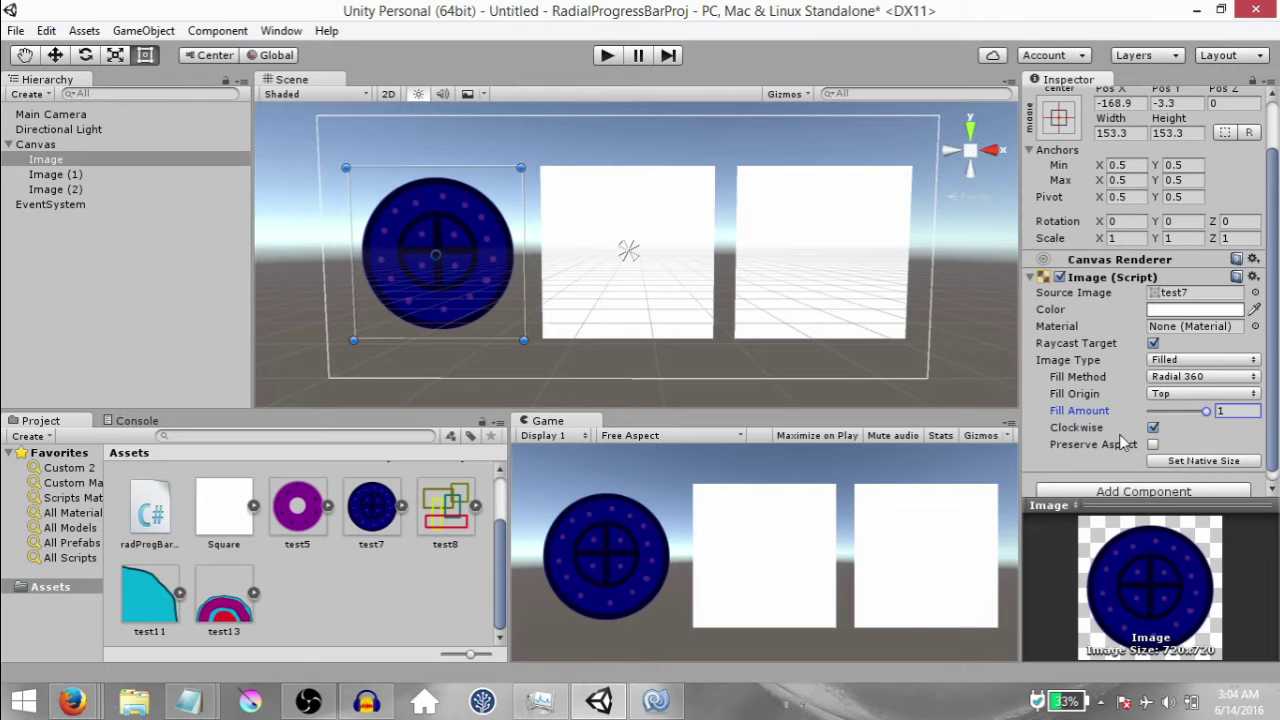
{"action": "scroll", "coordinate": [580, 242], "scroll_direction": "down", "scroll_amount": 5}
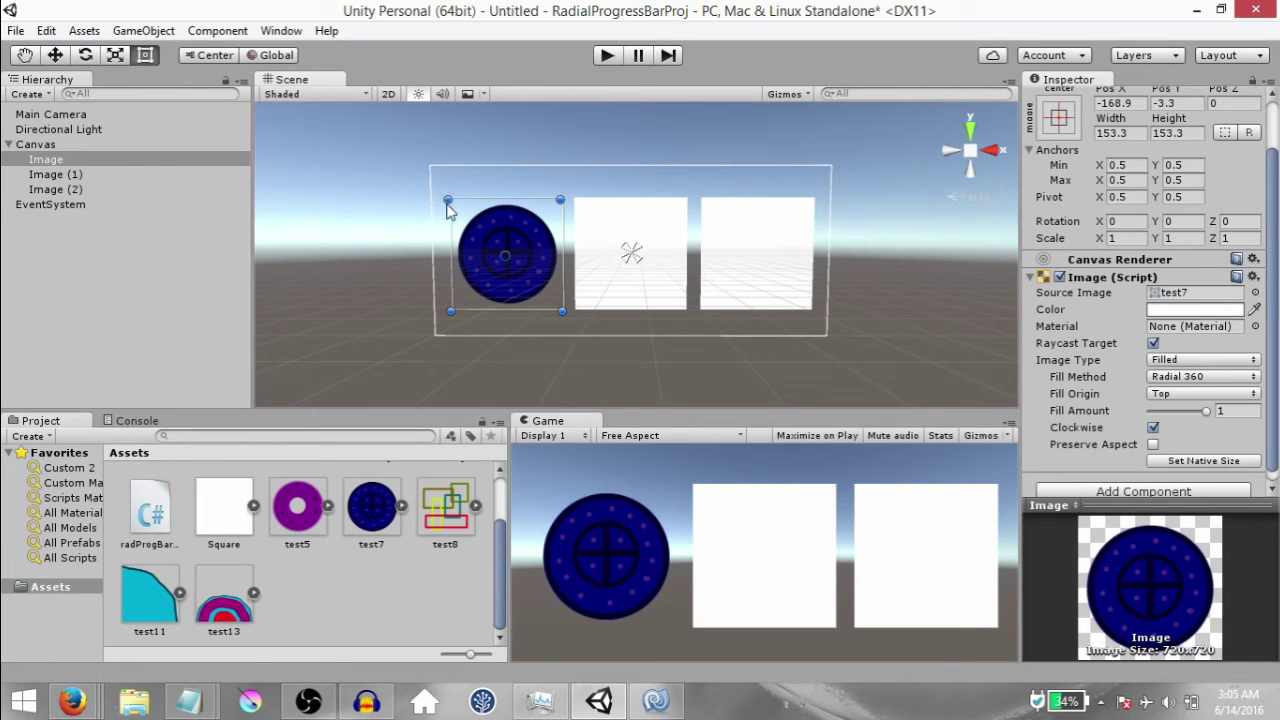
{"action": "left_click_drag", "start_coordinate": [448, 200], "coordinate": [283, 228]}
{"action": "middle_click_drag", "start_coordinate": [366, 273], "coordinate": [437, 275]}
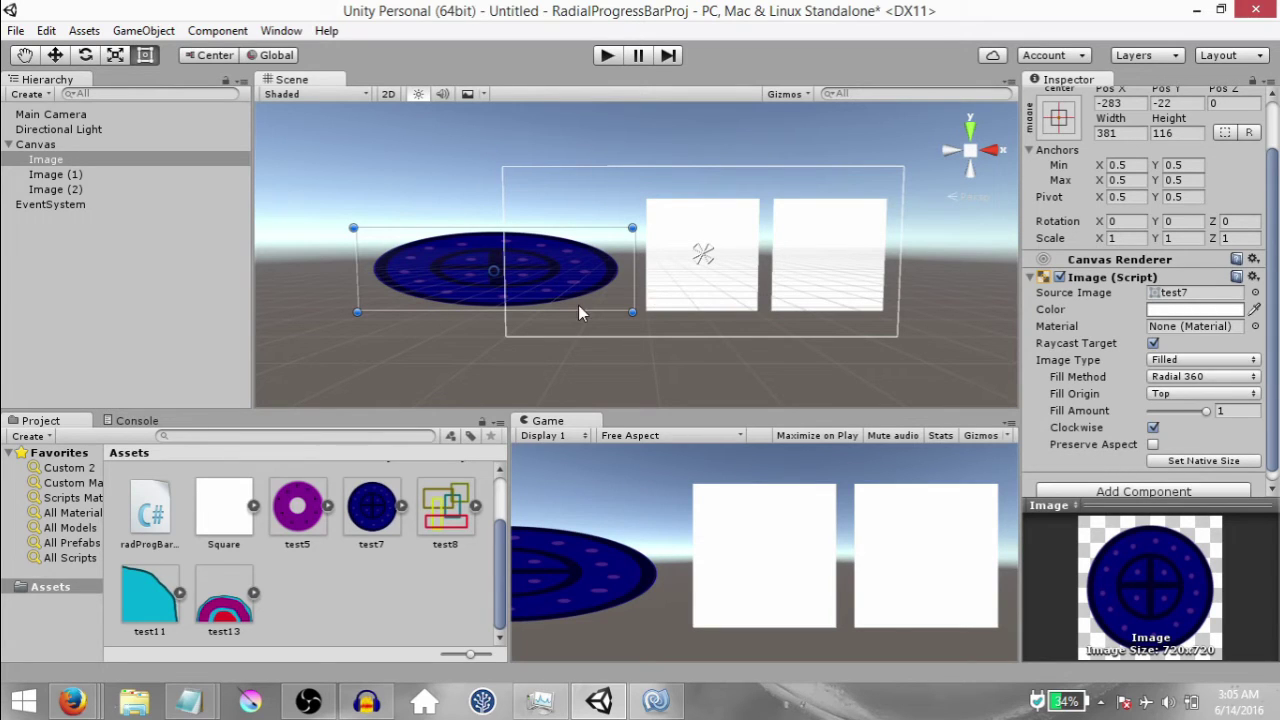
{"action": "left_click", "coordinate": [1153, 444]}
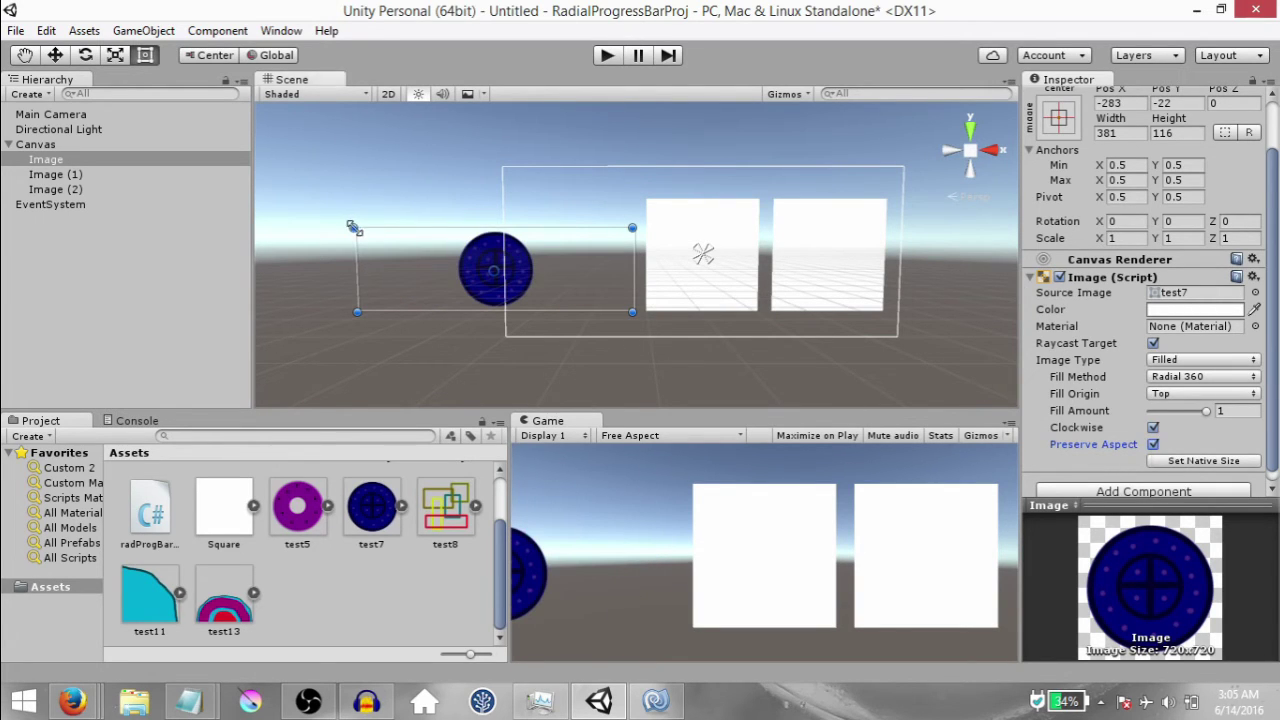
{"action": "left_click_drag", "start_coordinate": [352, 228], "coordinate": [350, 137]}
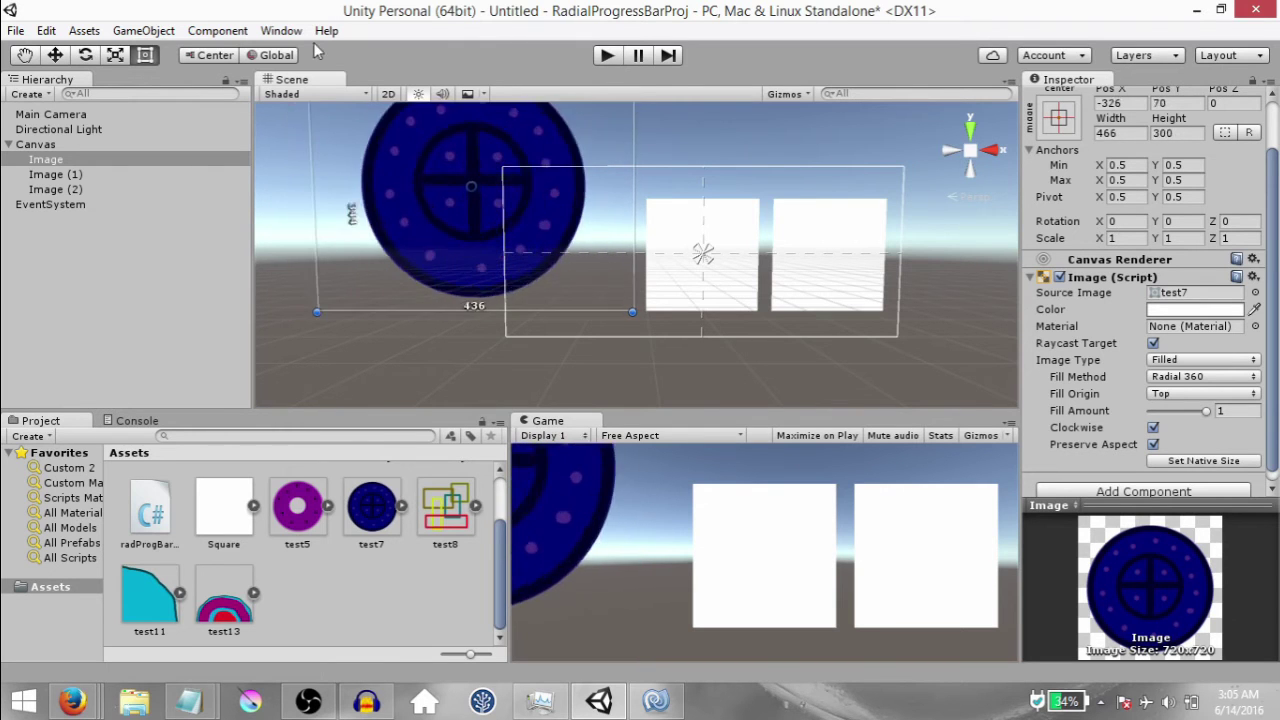
{"action": "key", "text": "ctrl+z"}
{"action": "scroll", "coordinate": [696, 313], "scroll_direction": "up", "scroll_amount": 3}
{"action": "left_click_drag", "start_coordinate": [696, 313], "coordinate": [733, 318], "text": "alt"}
{"action": "scroll", "coordinate": [1250, 308], "scroll_direction": "up", "scroll_amount": 2}
{"action": "scroll", "coordinate": [1192, 418], "scroll_direction": "down", "scroll_amount": 2}
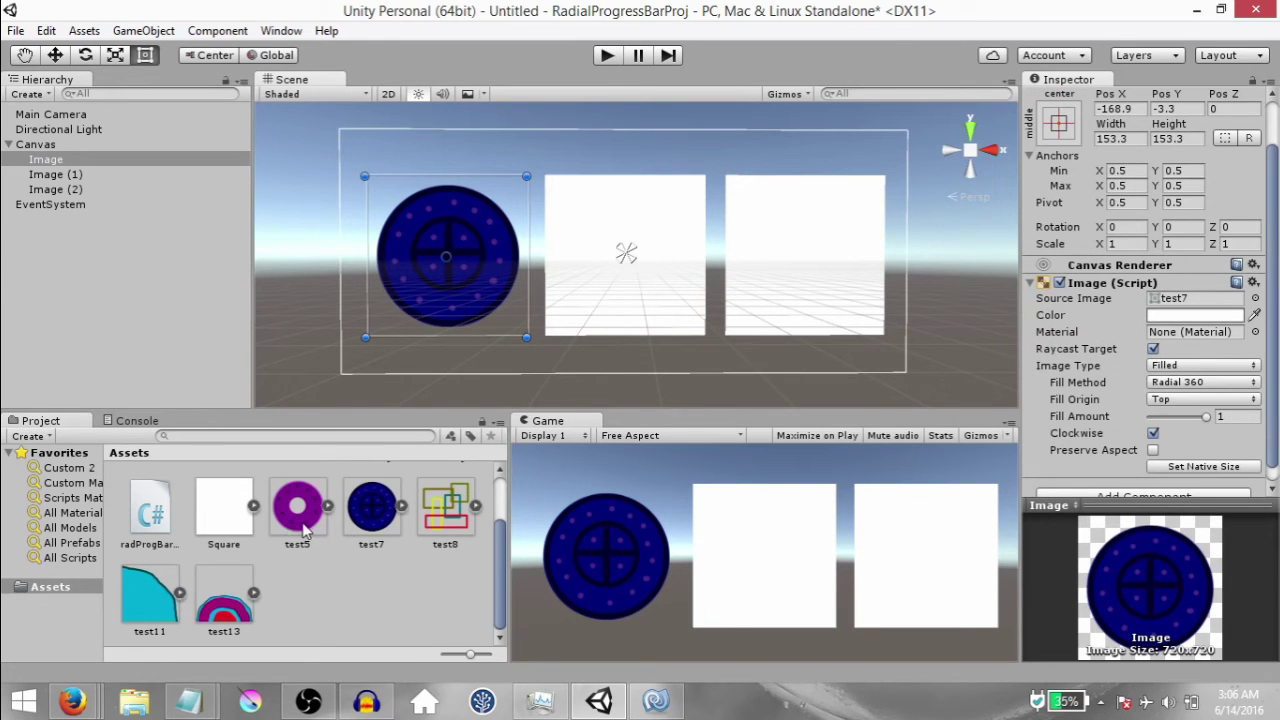
Give the first image the purple test5 ring and cut its fill to a wedge.
{"action": "left_click_drag", "start_coordinate": [305, 530], "coordinate": [1200, 298]}
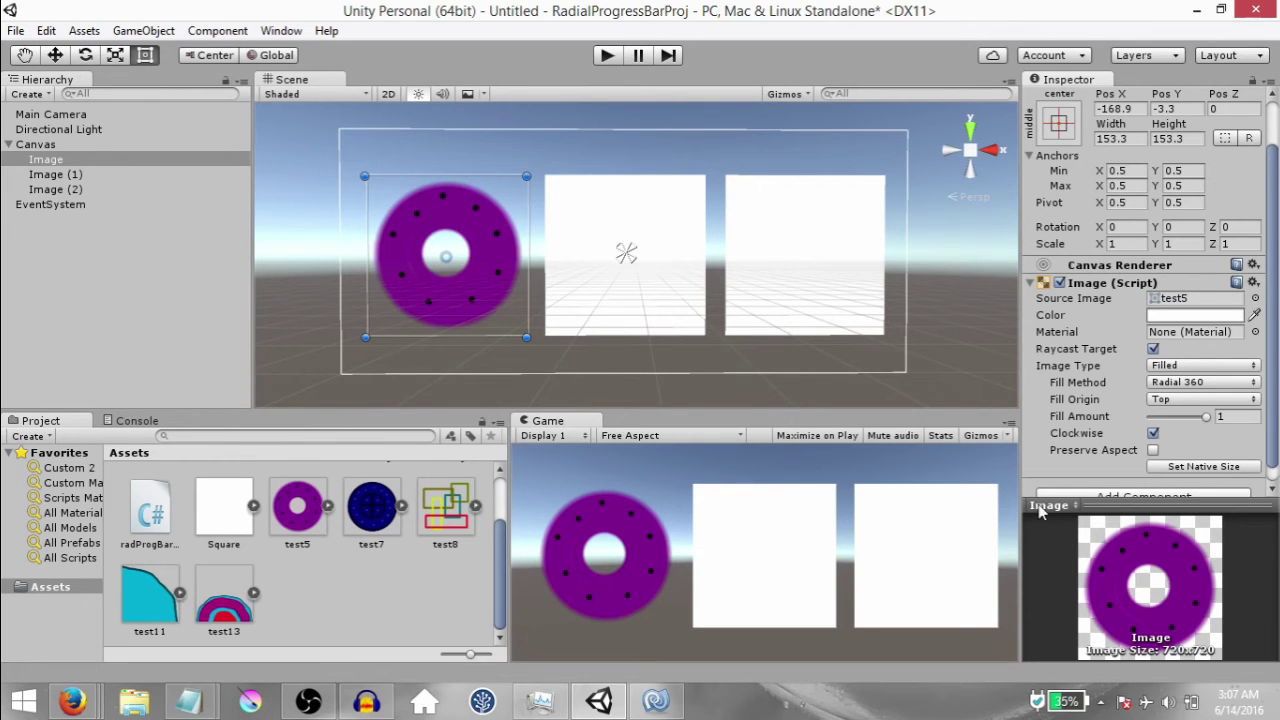
{"action": "left_click", "coordinate": [1206, 417]}
{"action": "mouse_move", "coordinate": [1206, 421]}
{"action": "left_mouse_down"}
{"action": "mouse_move", "coordinate": [1153, 433]}
{"action": "mouse_move", "coordinate": [1210, 425]}
{"action": "left_mouse_up"}
Give Image (1) the cyan test11 sprite as a Filled, Radial 90 image and test its fill.
{"action": "left_click", "coordinate": [603, 216]}
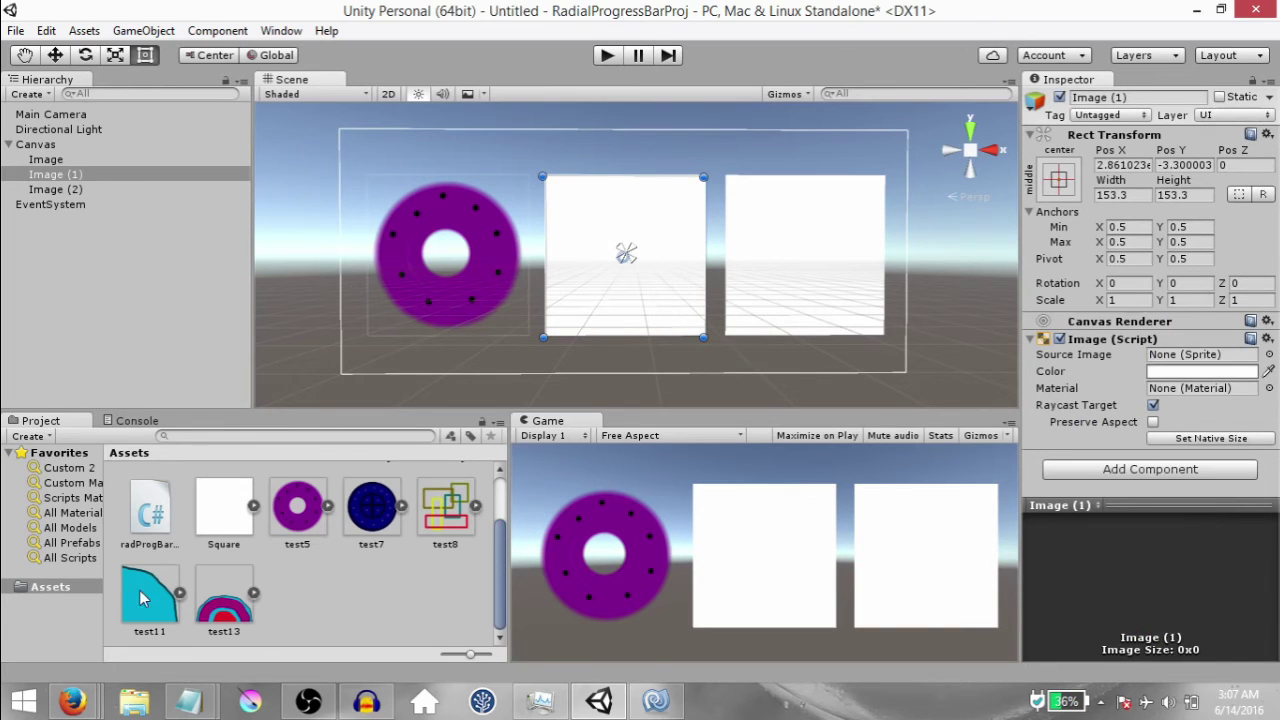
{"action": "left_click_drag", "start_coordinate": [155, 604], "coordinate": [1200, 362]}
{"action": "left_click", "coordinate": [1203, 421]}
{"action": "left_click", "coordinate": [1200, 490]}
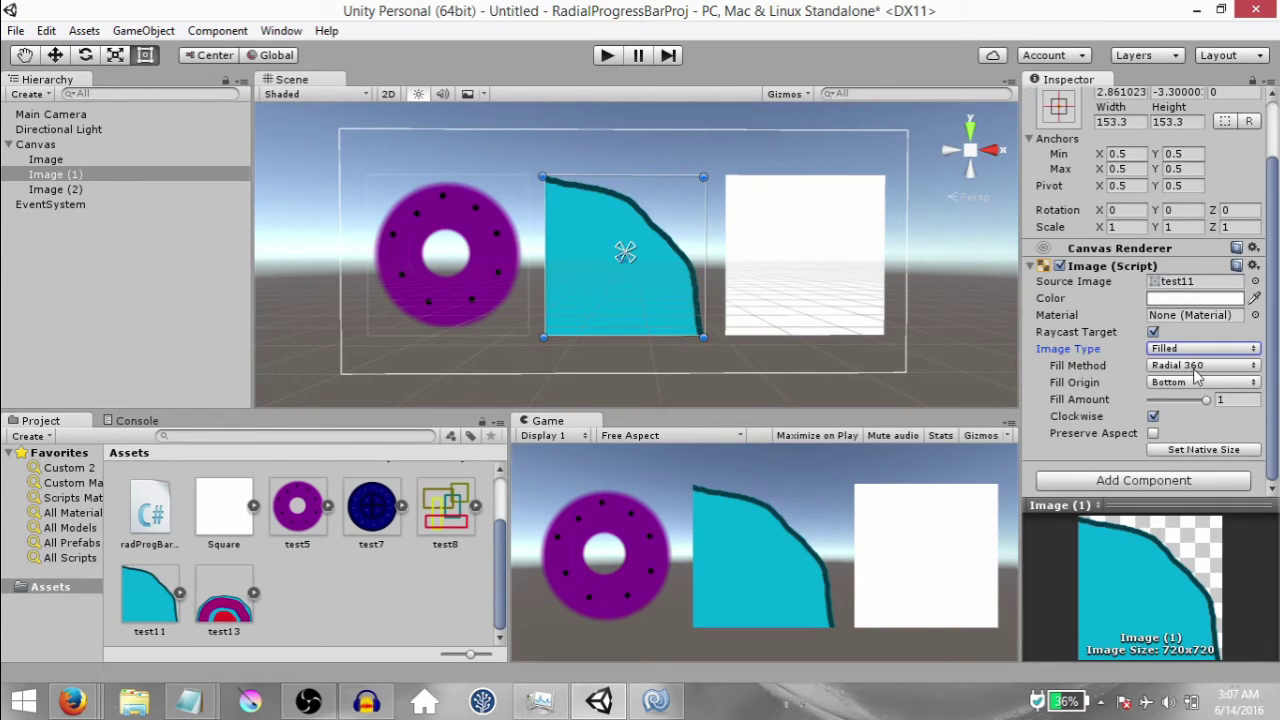
{"action": "left_click", "coordinate": [1200, 365]}
{"action": "left_click", "coordinate": [1199, 429]}
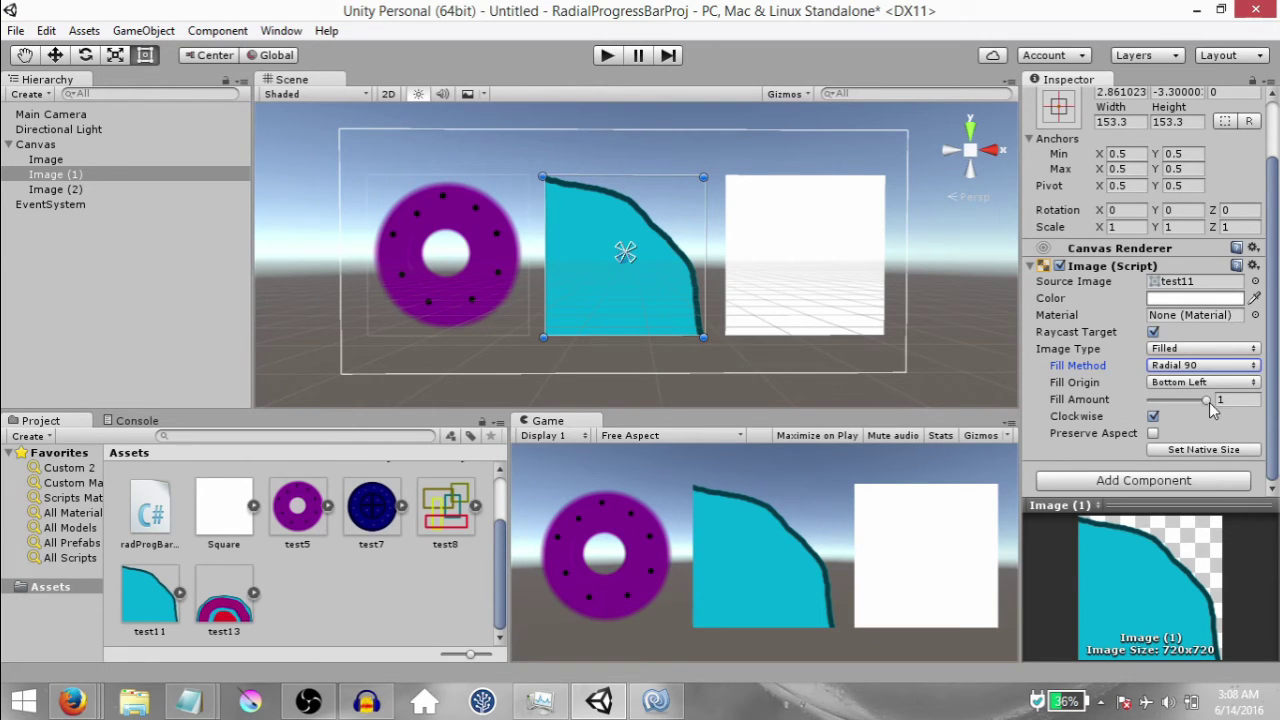
{"action": "left_click_drag", "start_coordinate": [1206, 399], "coordinate": [1188, 405]}
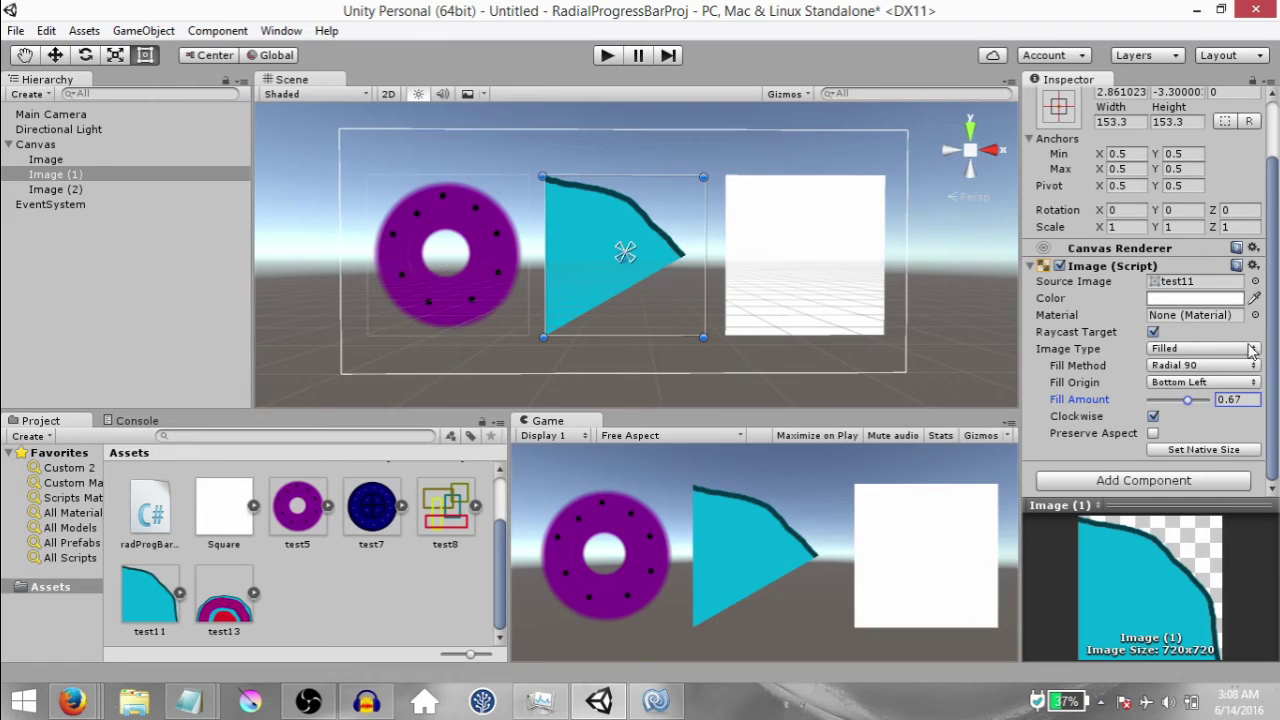
{"action": "left_click_drag", "start_coordinate": [1186, 400], "coordinate": [1208, 400]}
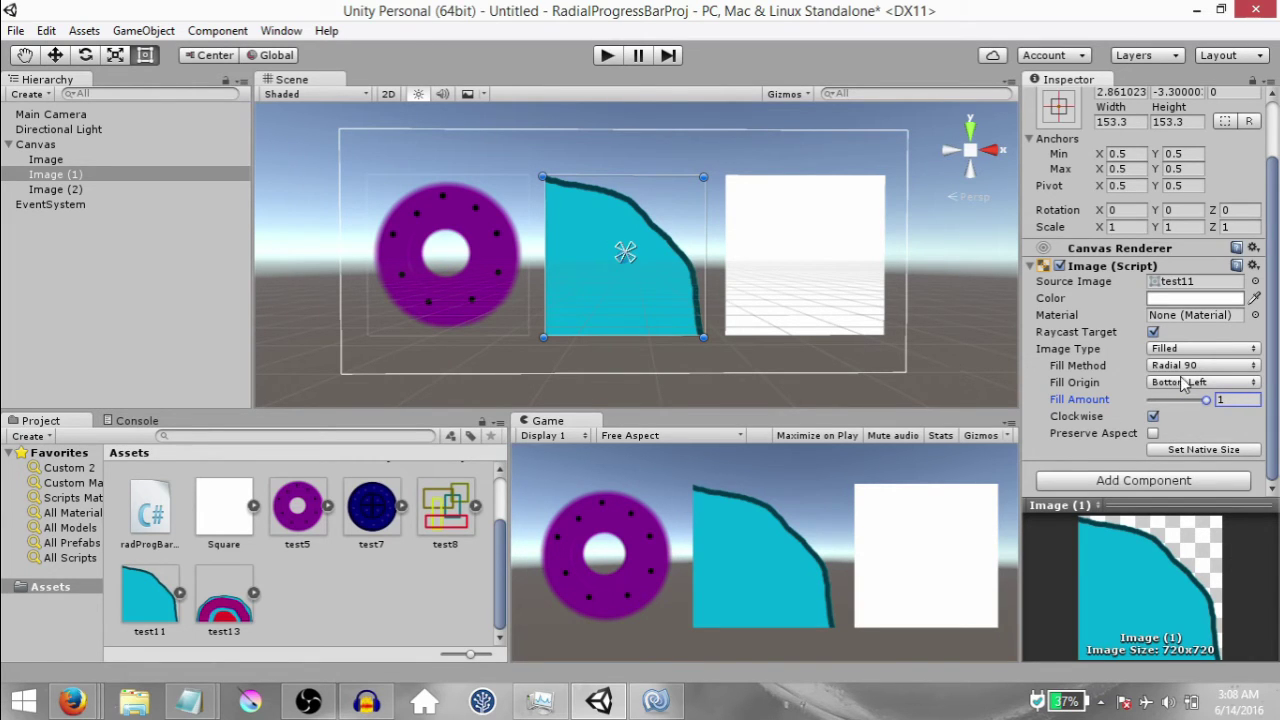
{"action": "left_click_drag", "start_coordinate": [1205, 399], "coordinate": [1186, 399]}
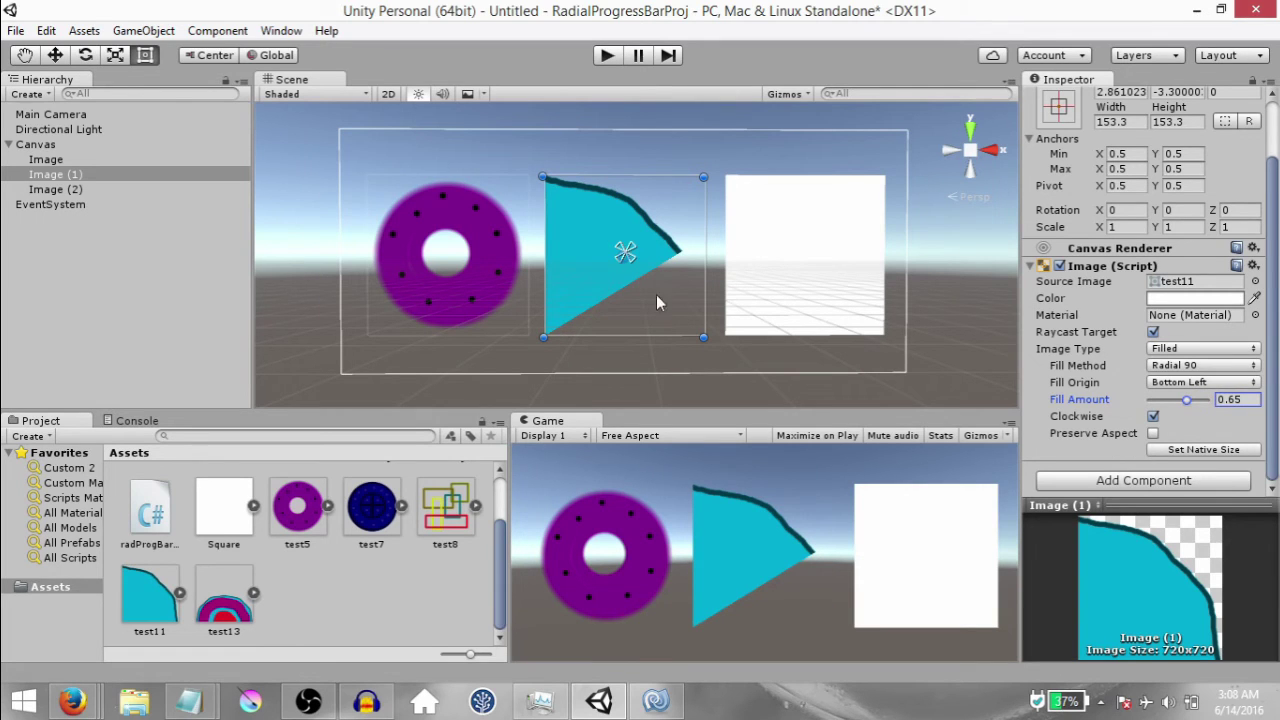
Set Image (1)'s Fill Origin to Top Left, then preview the test8 sprite on it.
{"action": "left_click", "coordinate": [1228, 383]}
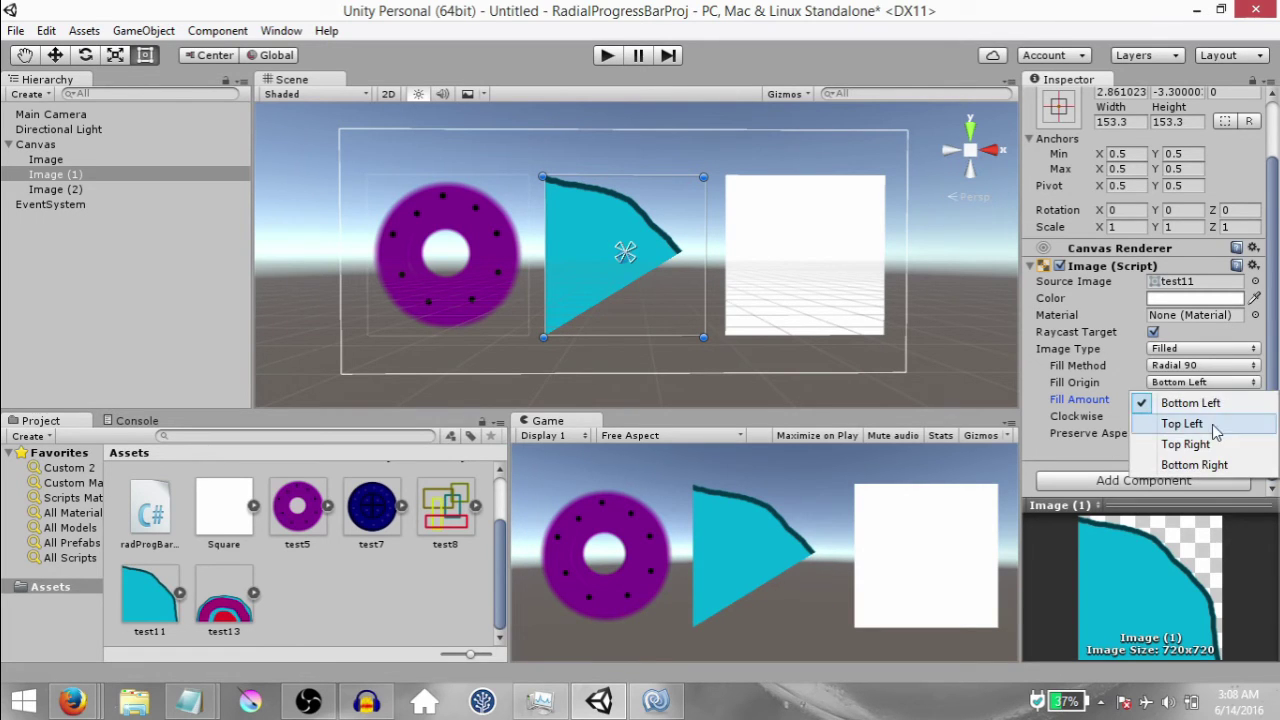
{"action": "left_click", "coordinate": [1215, 426]}
{"action": "left_click_drag", "start_coordinate": [1186, 399], "coordinate": [1212, 400]}
{"action": "left_click", "coordinate": [1205, 383]}
{"action": "left_click", "coordinate": [1218, 445]}
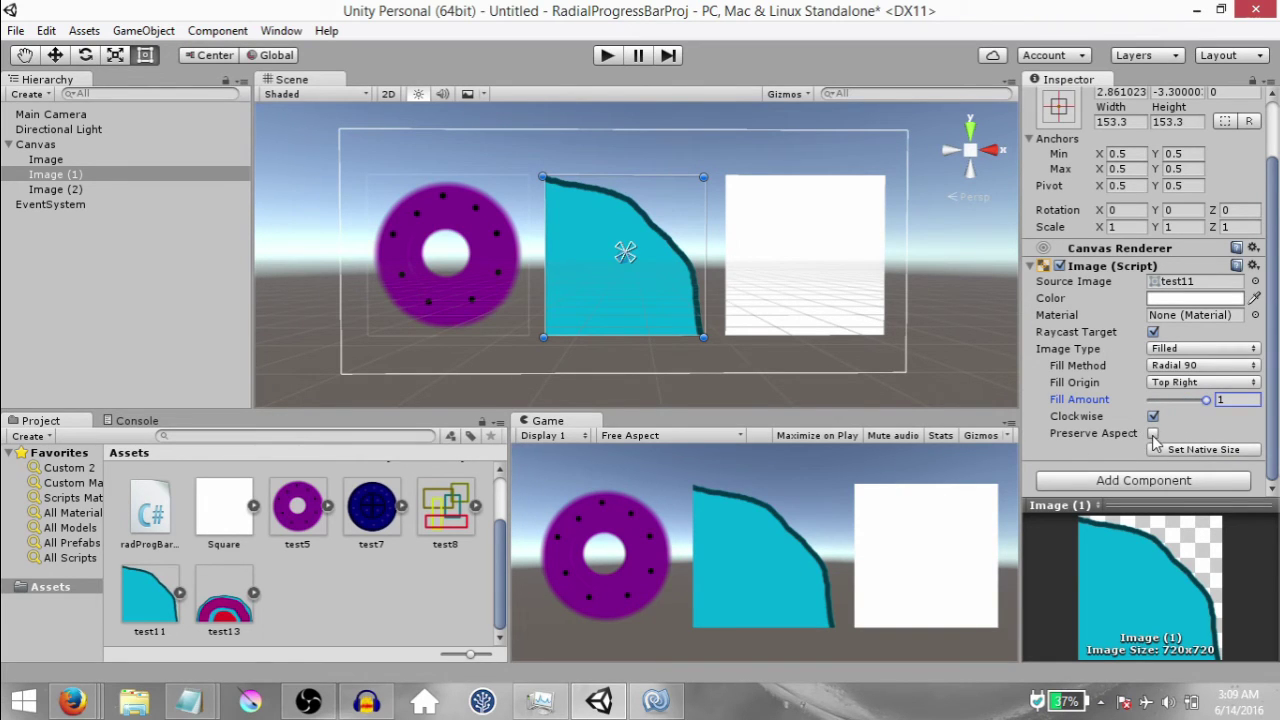
{"action": "key", "text": "ctrl+z"}
{"action": "mouse_move", "coordinate": [1205, 400]}
{"action": "left_mouse_down"}
{"action": "mouse_move", "coordinate": [1158, 402]}
{"action": "mouse_move", "coordinate": [1215, 404]}
{"action": "left_mouse_up"}
{"action": "left_click_drag", "start_coordinate": [441, 524], "coordinate": [1225, 288]}
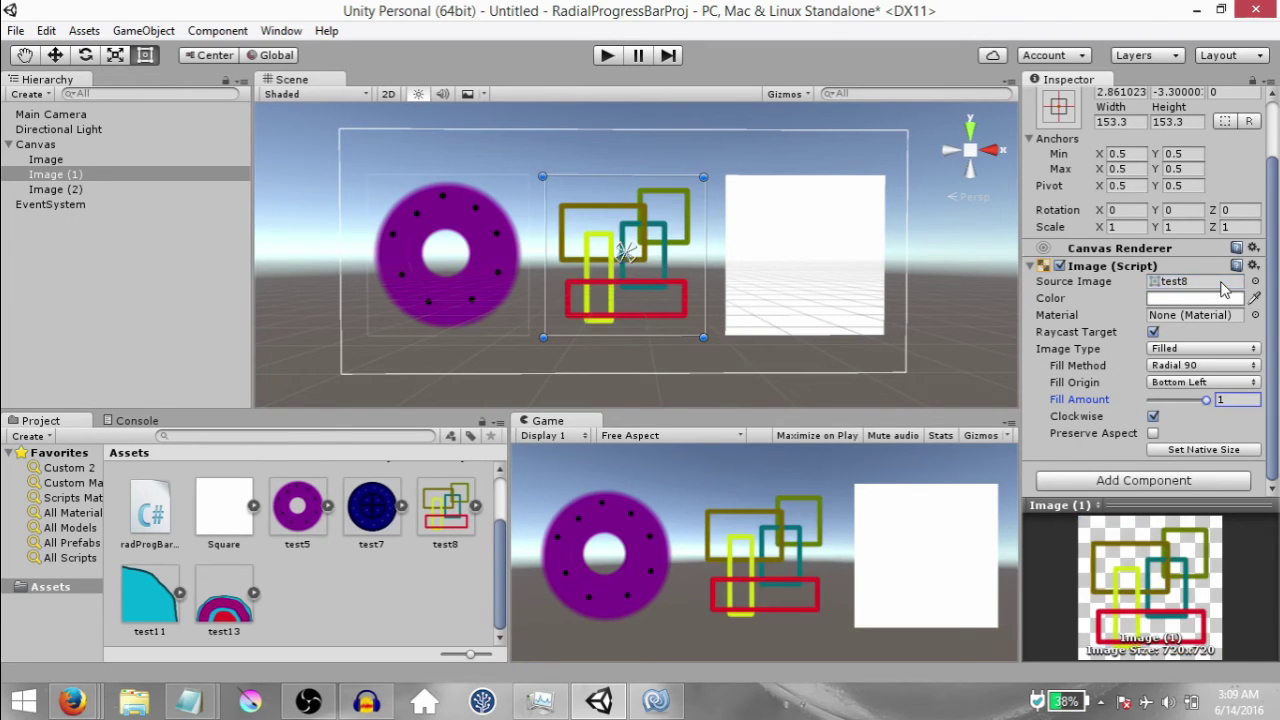
{"action": "left_click_drag", "start_coordinate": [1210, 405], "coordinate": [1175, 435]}
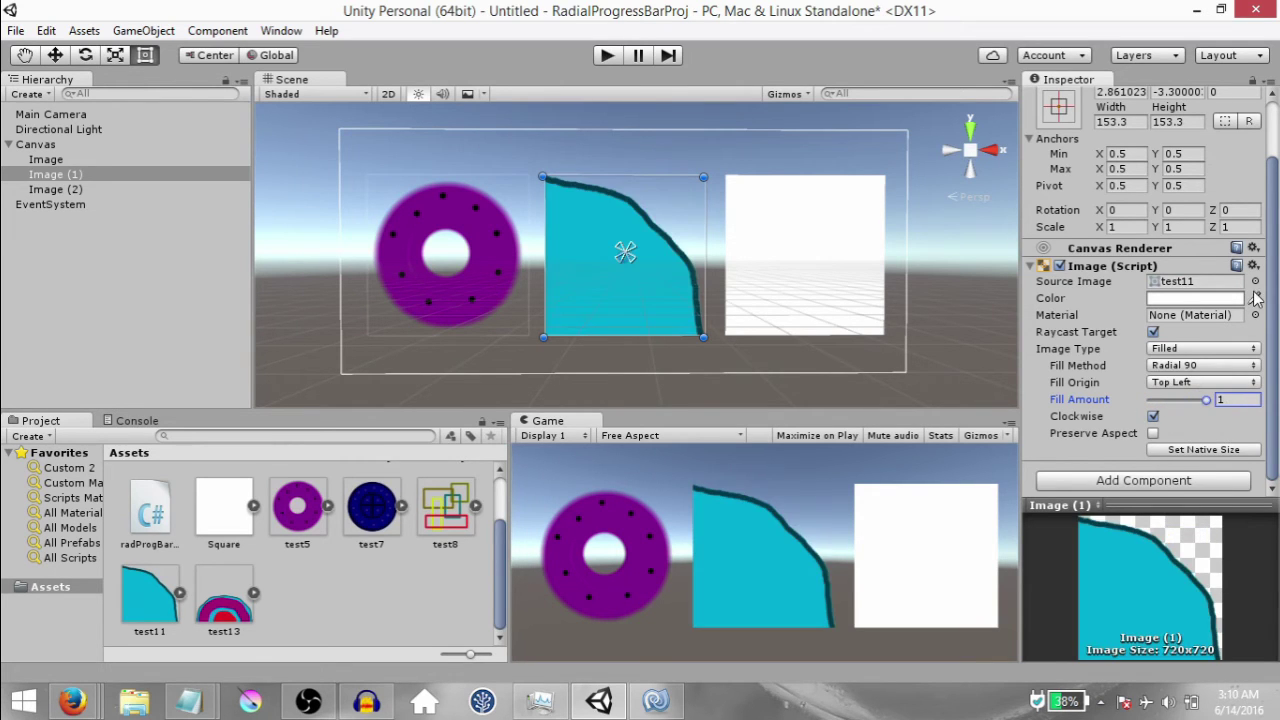
Give Image (2) the test13 semicircle sprite as a Filled, Radial 180 image.
{"action": "left_click", "coordinate": [757, 269]}
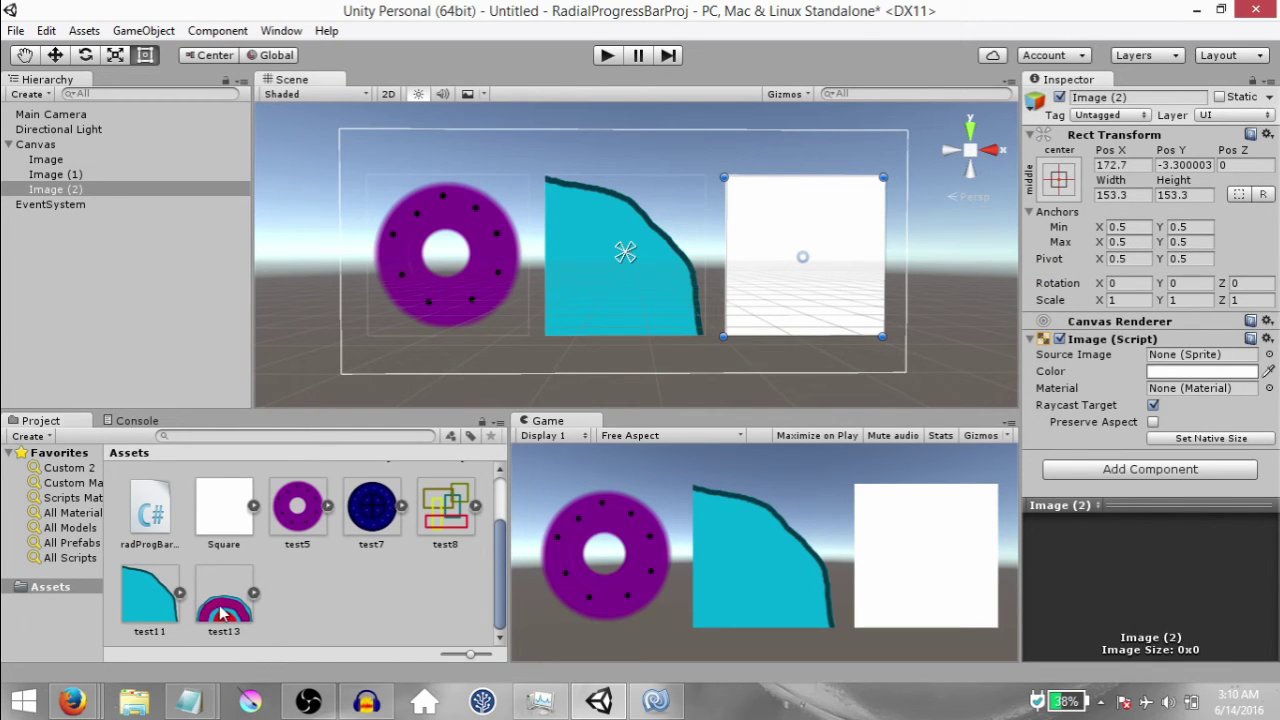
{"action": "left_click_drag", "start_coordinate": [222, 612], "coordinate": [1225, 356]}
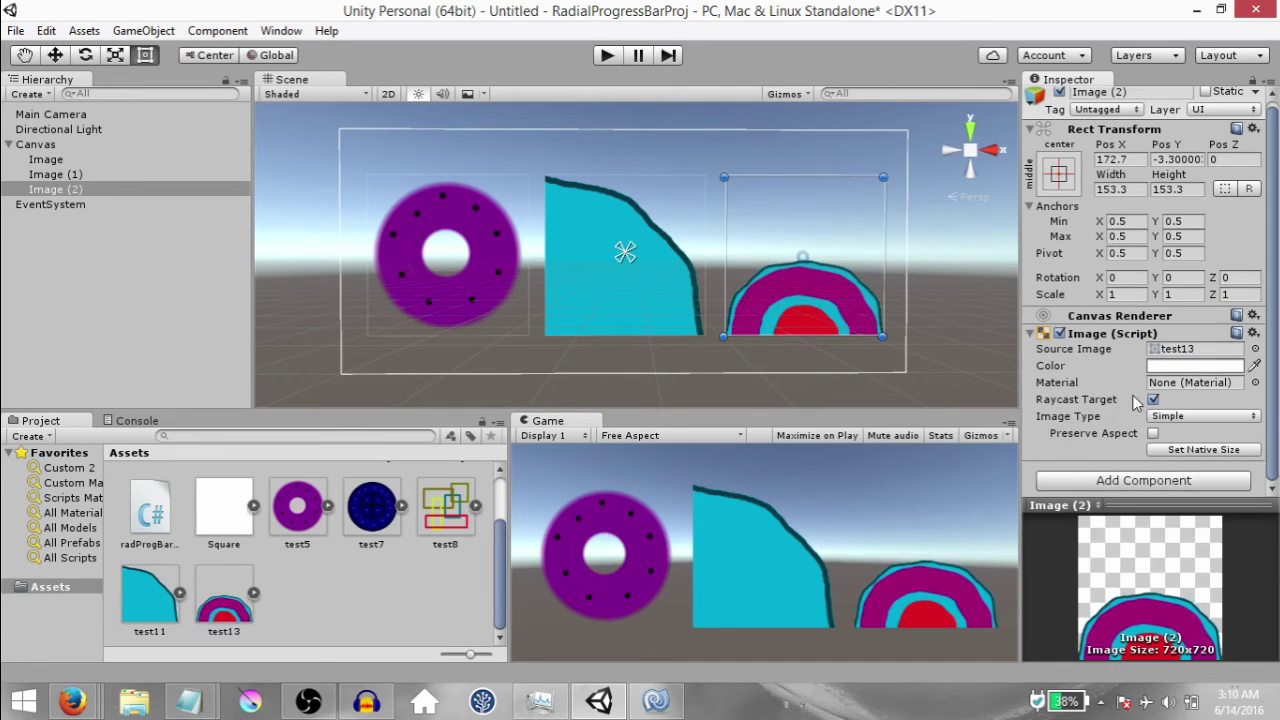
{"action": "left_click", "coordinate": [1240, 416]}
{"action": "left_click", "coordinate": [1190, 497]}
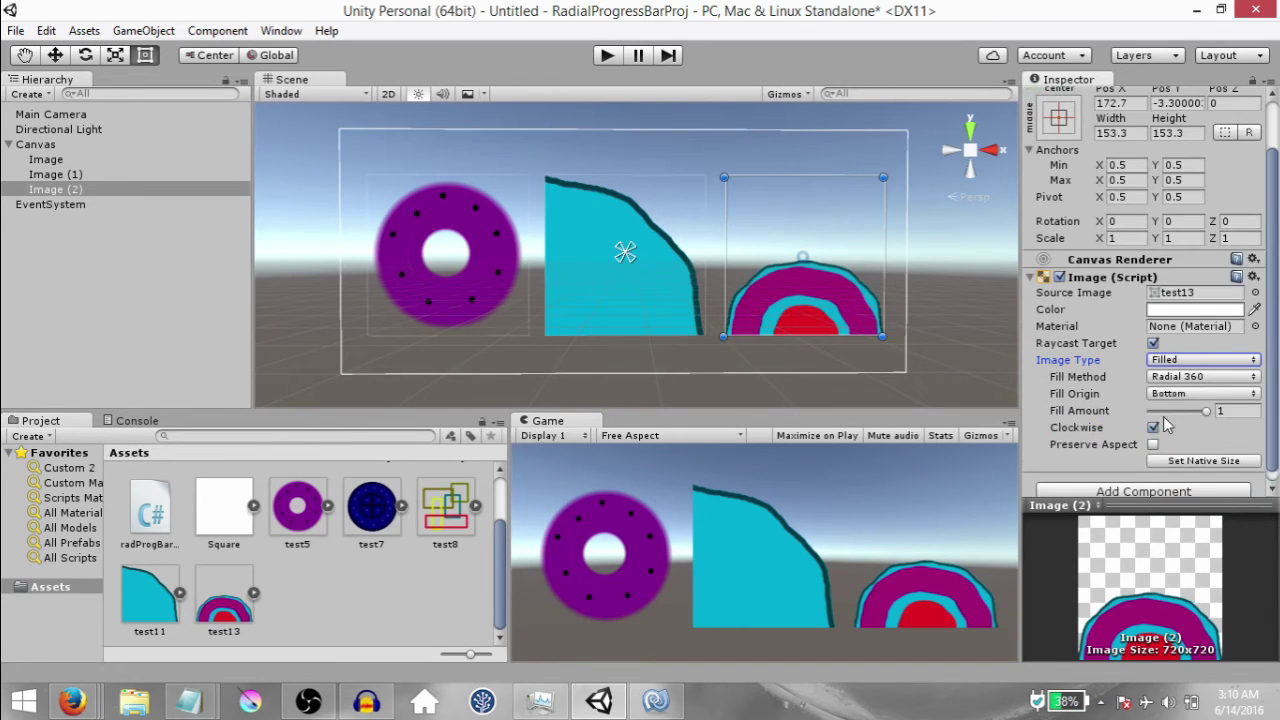
{"action": "left_click", "coordinate": [1200, 376]}
{"action": "left_click", "coordinate": [1195, 466]}
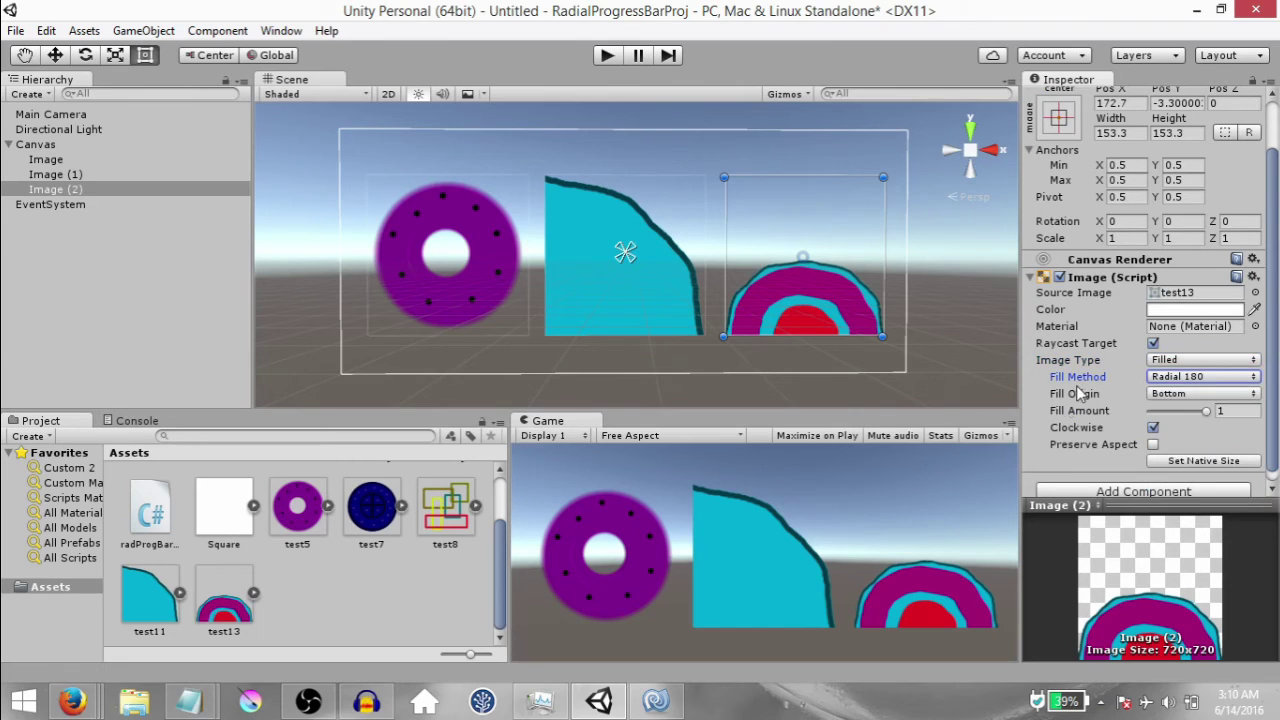
{"action": "key", "text": "f"}
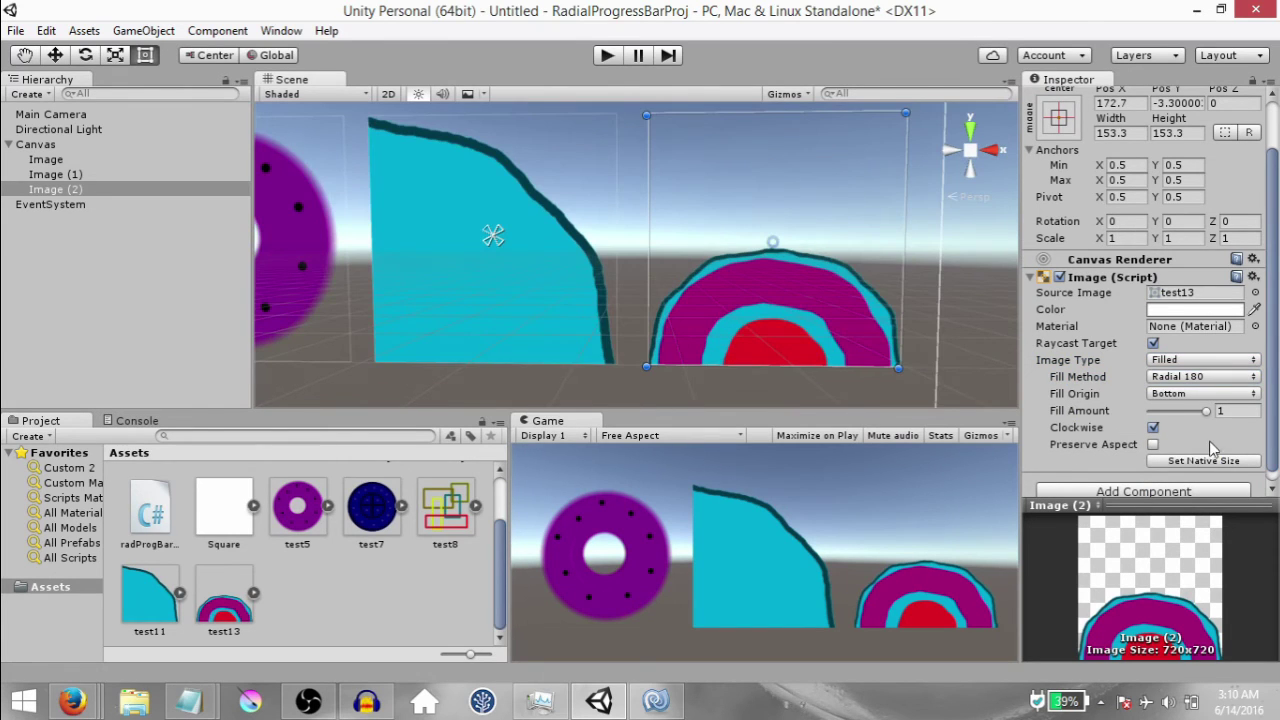
Try fill amounts 0.4 and 0.8 and Fill Origins Left, Top and Right on the semicircle.
{"action": "mouse_move", "coordinate": [1203, 418]}
{"action": "left_mouse_down"}
{"action": "mouse_move", "coordinate": [1148, 427]}
{"action": "mouse_move", "coordinate": [1210, 420]}
{"action": "left_mouse_up"}
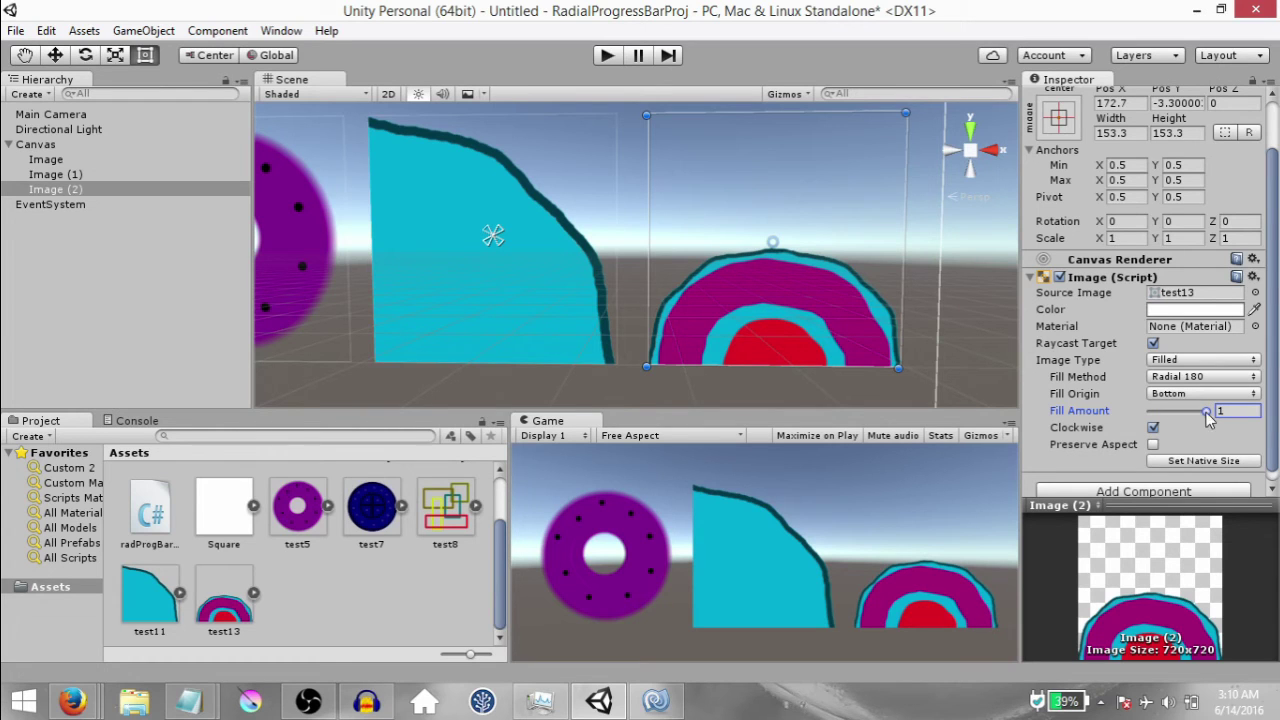
{"action": "left_click_drag", "start_coordinate": [1206, 413], "coordinate": [1203, 411]}
{"action": "left_click", "coordinate": [1203, 393]}
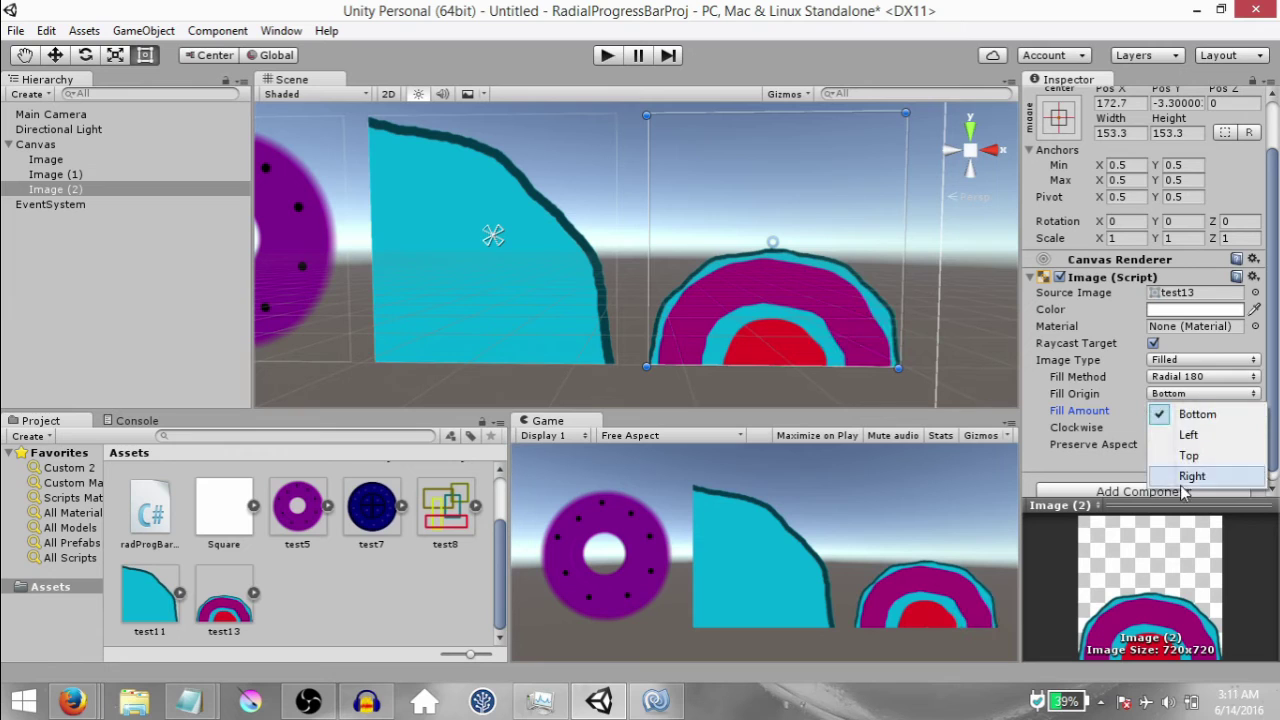
{"action": "left_click", "coordinate": [1195, 433]}
{"action": "left_click", "coordinate": [1203, 393]}
{"action": "left_click", "coordinate": [1200, 450]}
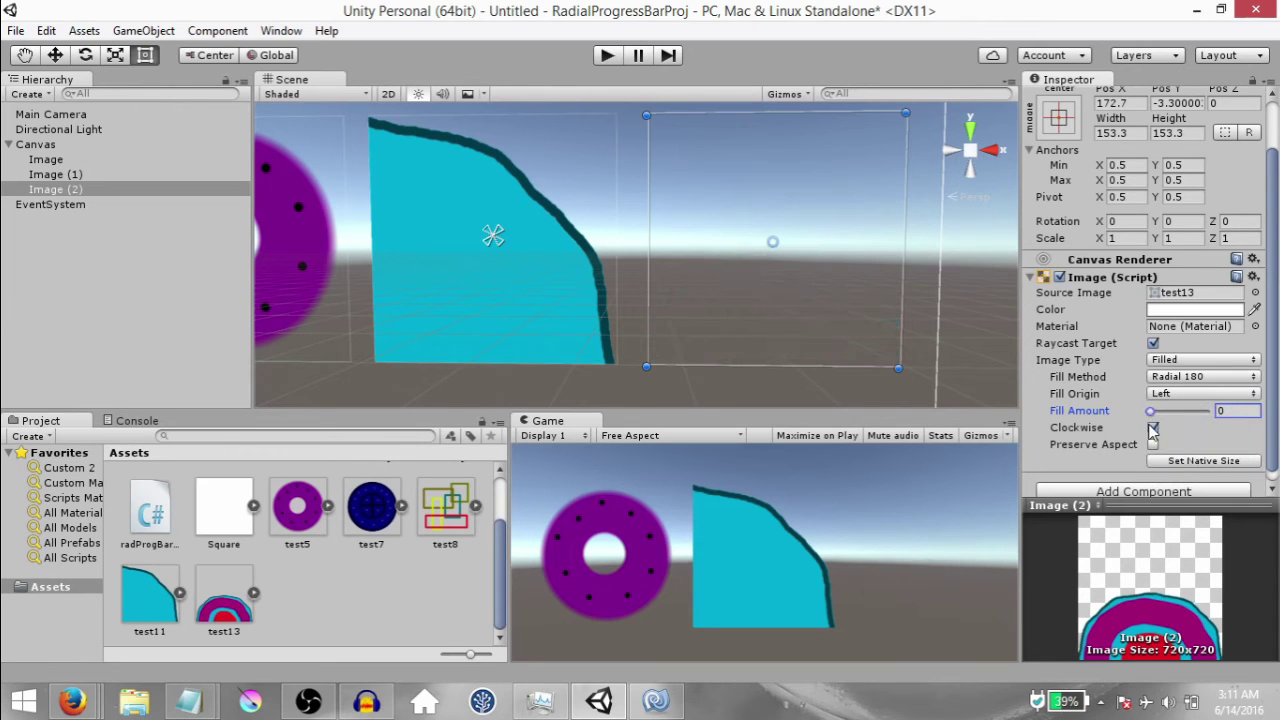
{"action": "left_click_drag", "start_coordinate": [1201, 417], "coordinate": [1177, 444]}
{"action": "left_click", "coordinate": [1203, 393]}
{"action": "left_click", "coordinate": [1192, 476]}
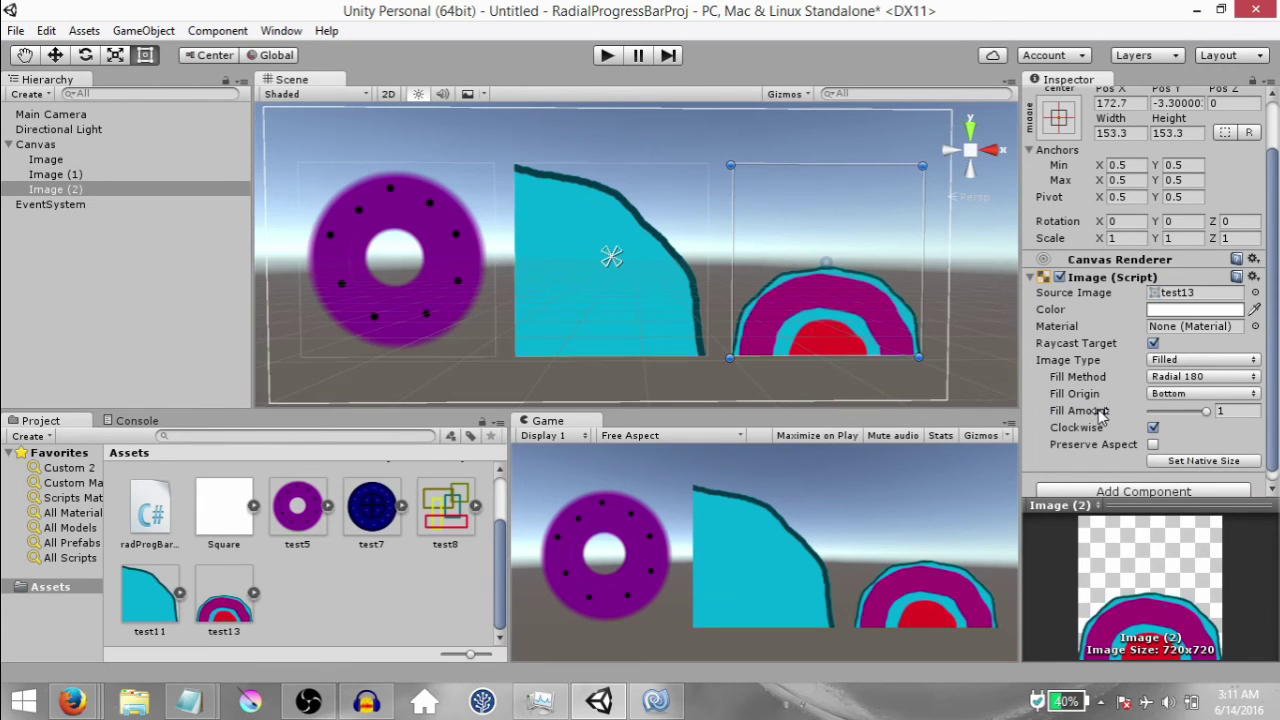
Make the semicircle fill clockwise, tick Preserve Aspect, and widen it to 160.1.
{"action": "left_click", "coordinate": [1154, 428]}
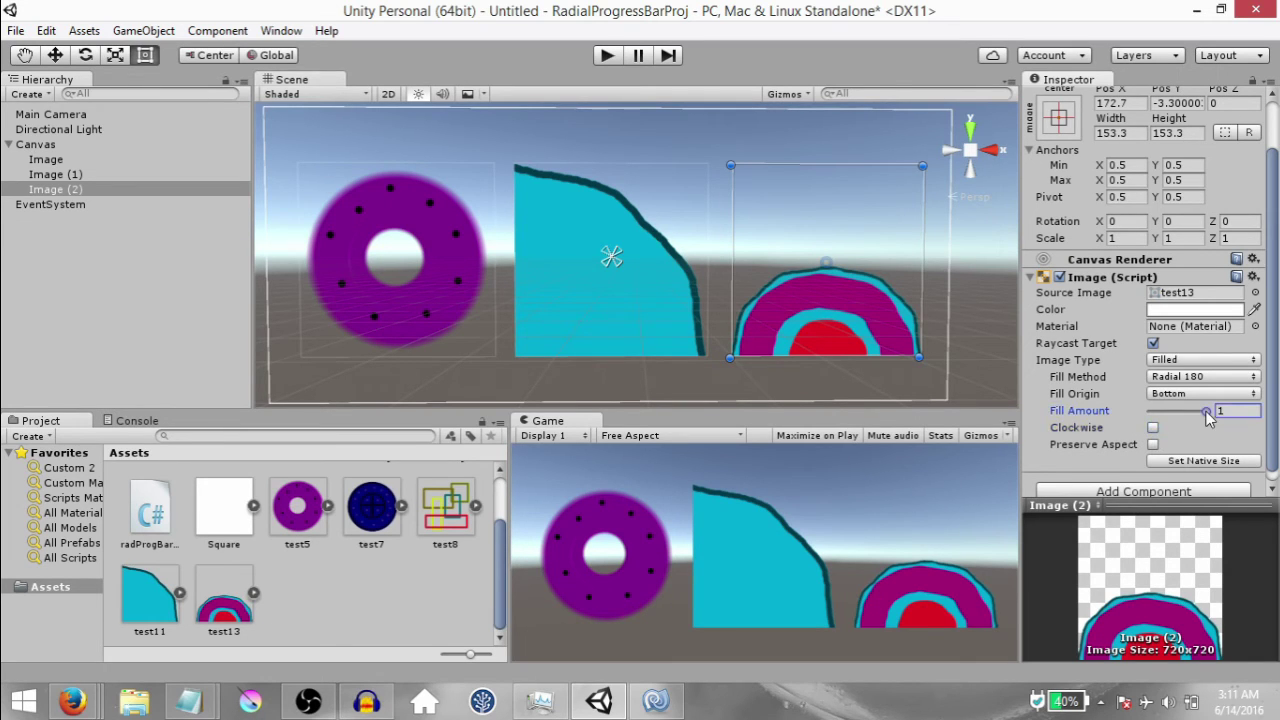
{"action": "left_click_drag", "start_coordinate": [1206, 411], "coordinate": [1155, 418]}
{"action": "left_click_drag", "start_coordinate": [1168, 411], "coordinate": [1210, 413]}
{"action": "left_click", "coordinate": [1158, 430]}
{"action": "left_click", "coordinate": [1154, 444]}
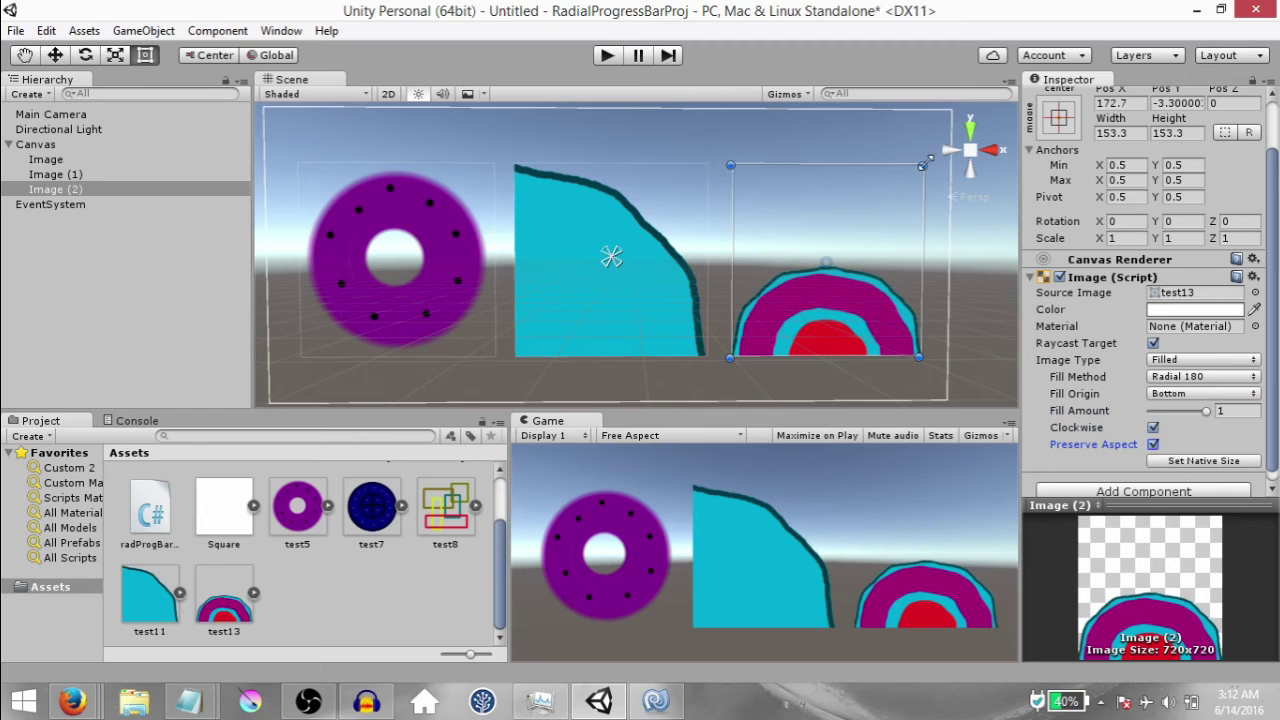
{"action": "mouse_move", "coordinate": [922, 166]}
{"action": "left_mouse_down"}
{"action": "mouse_move", "coordinate": [1097, 177]}
{"action": "mouse_move", "coordinate": [905, 168]}
{"action": "mouse_move", "coordinate": [930, 166]}
{"action": "left_mouse_up"}
{"action": "left_click", "coordinate": [1203, 438]}
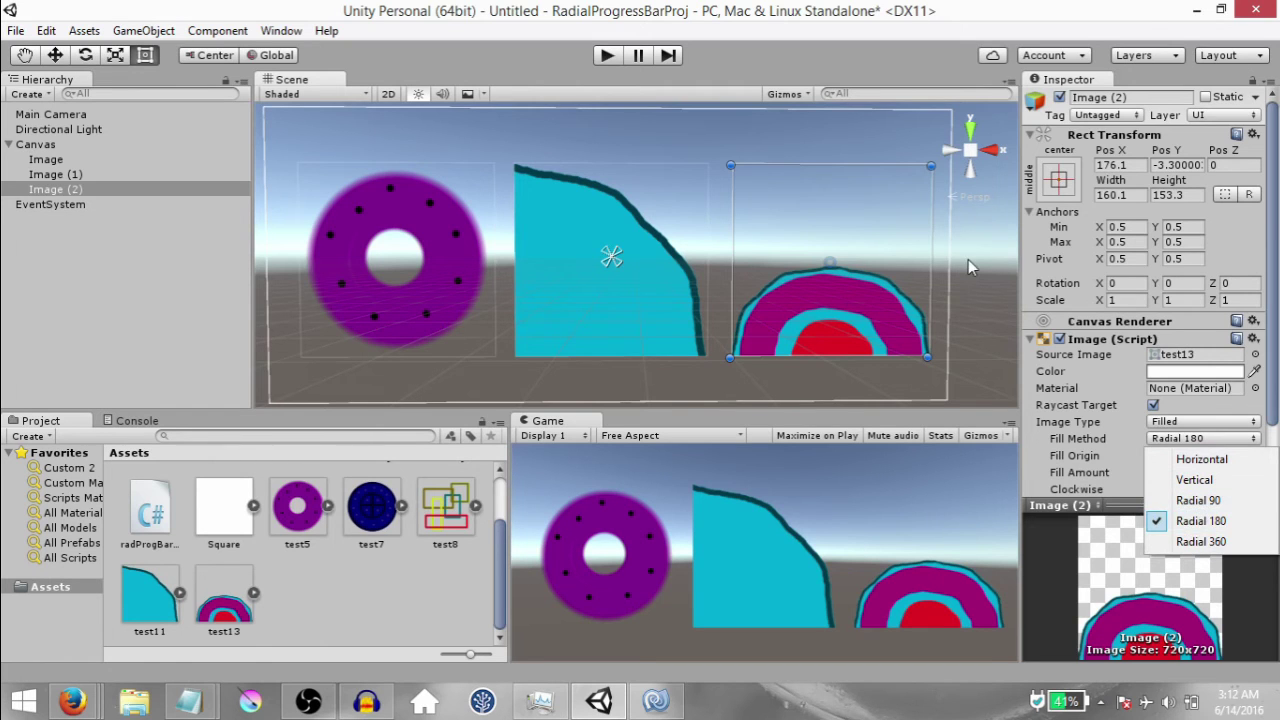
Create an empty GameObject in the Hierarchy and name it Scripts.
{"action": "left_click", "coordinate": [883, 256]}
{"action": "left_click", "coordinate": [423, 286]}
{"action": "left_click", "coordinate": [567, 274]}
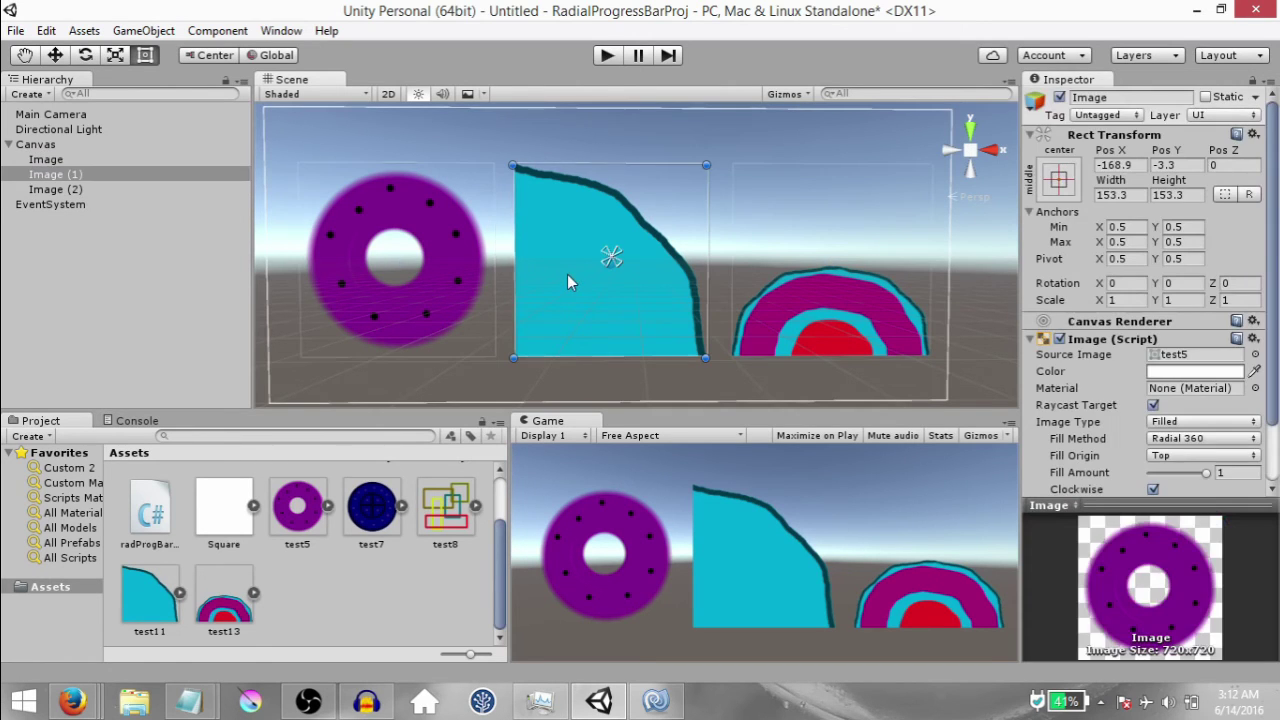
{"action": "right_click", "coordinate": [84, 254]}
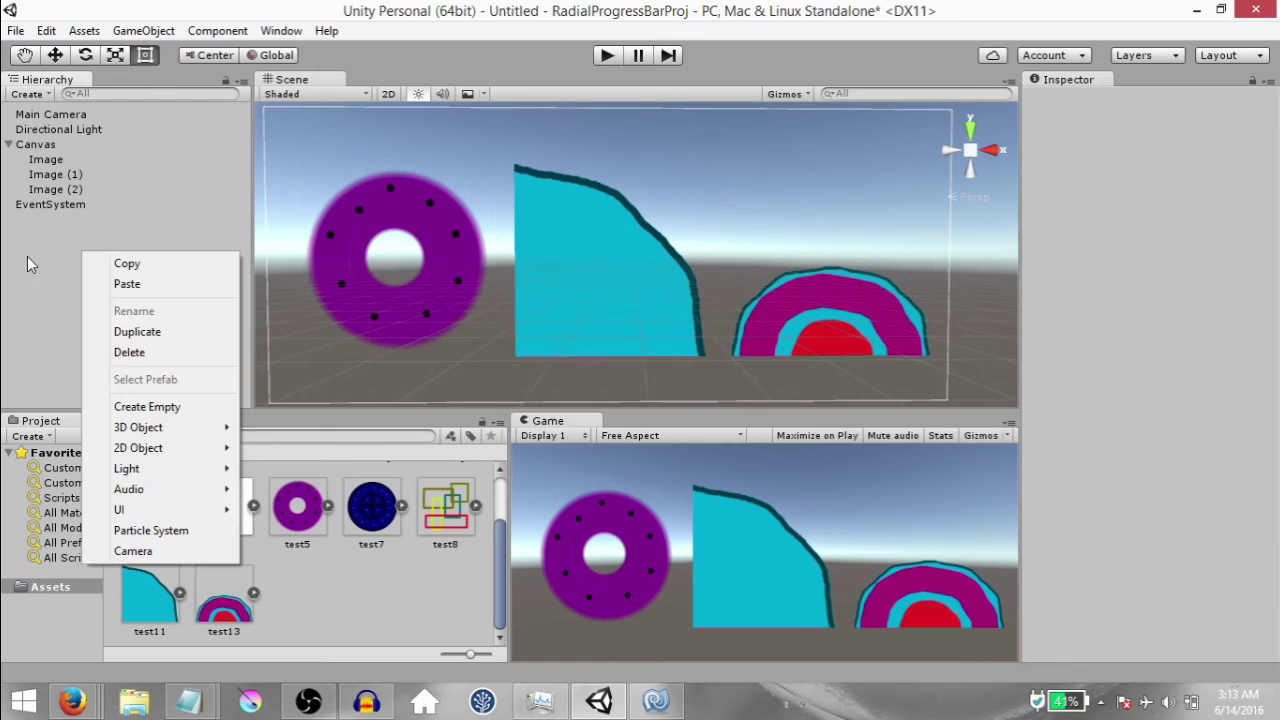
{"action": "left_click", "coordinate": [170, 407]}
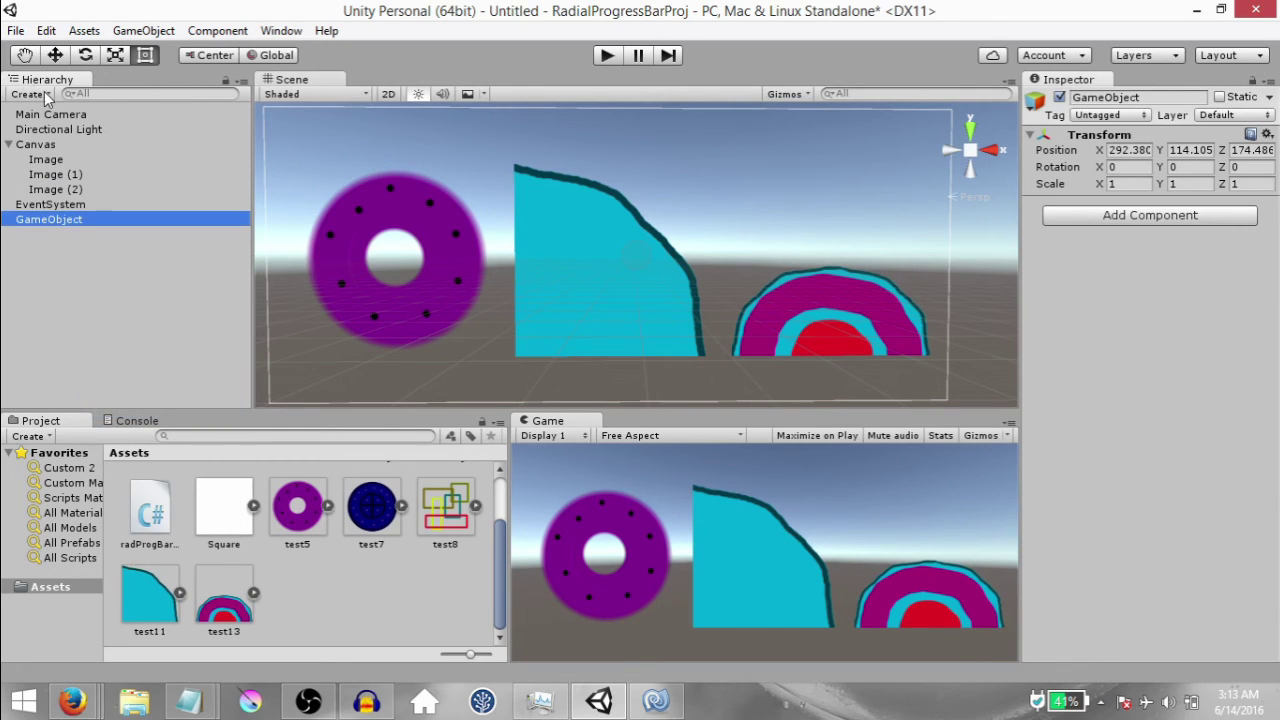
{"action": "left_click", "coordinate": [60, 219]}
{"action": "type", "text": "Scripts"}
{"action": "key", "text": "Return"}
Add a new script component named radProgBarScript04 to Scripts.
{"action": "key", "text": "ctrl+shift+a"}
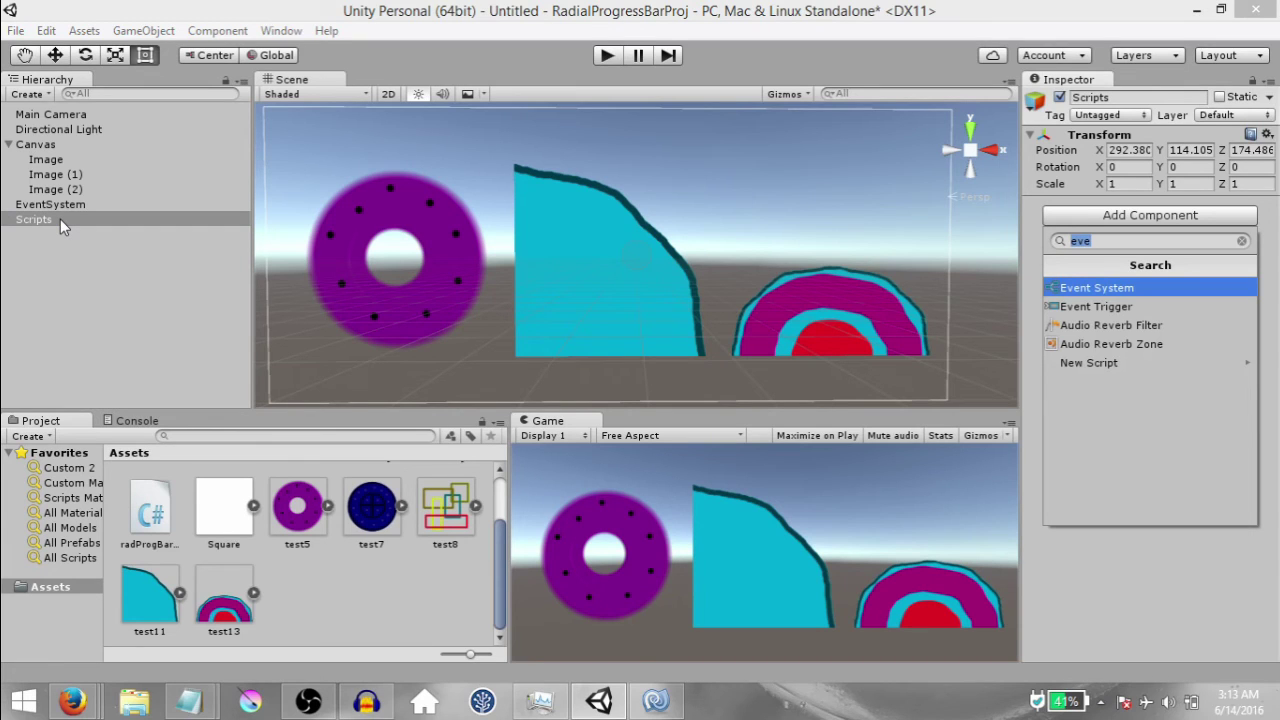
{"action": "type", "text": "radPr"}
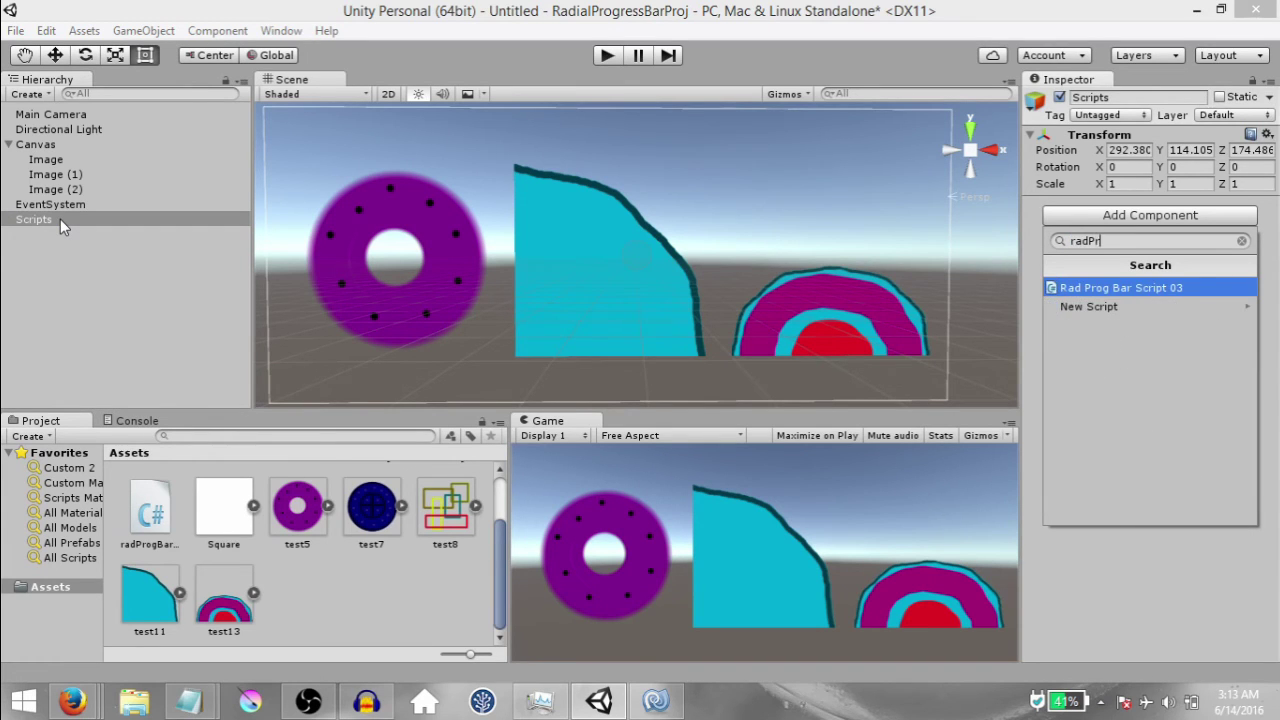
{"action": "type", "text": "ogBarScript04"}
{"action": "key", "text": "Return"}
{"action": "key", "text": "Return"}
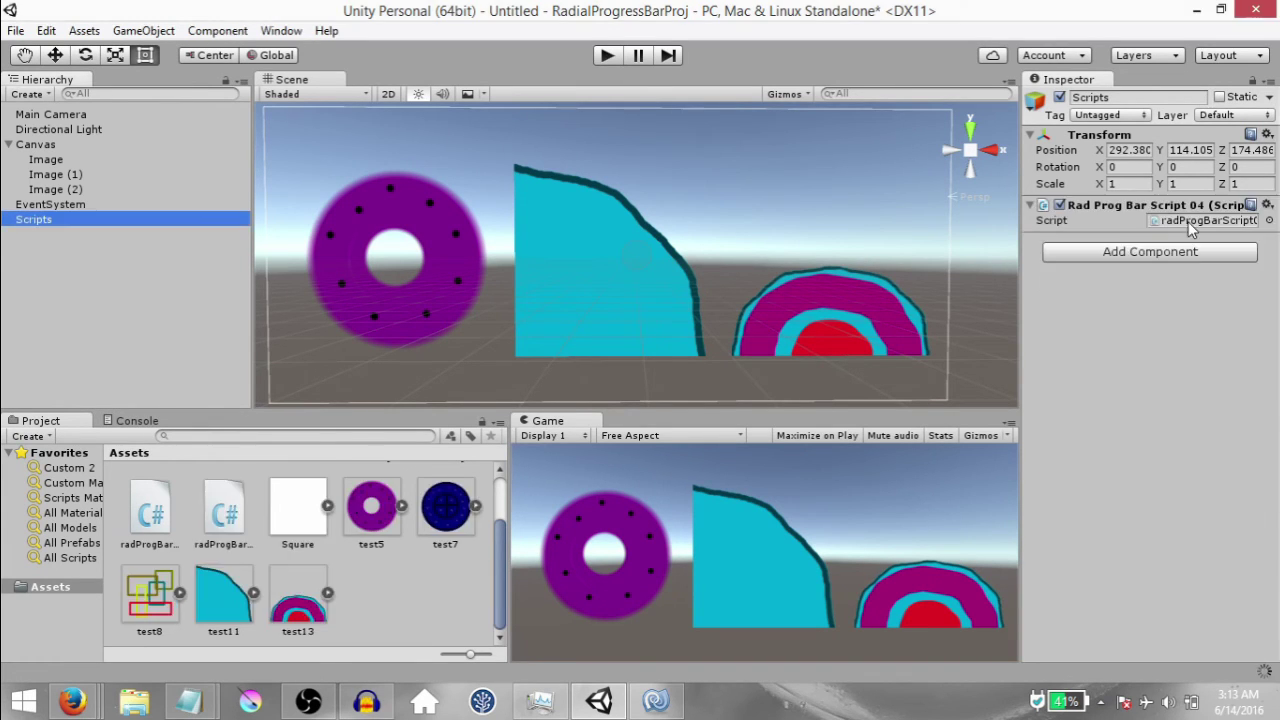
Add 'using UnityEngine.UI;' and a public Image progBar field to radProgBarScript04.
{"action": "double_click", "coordinate": [1190, 220]}
{"action": "key", "text": "Return"}
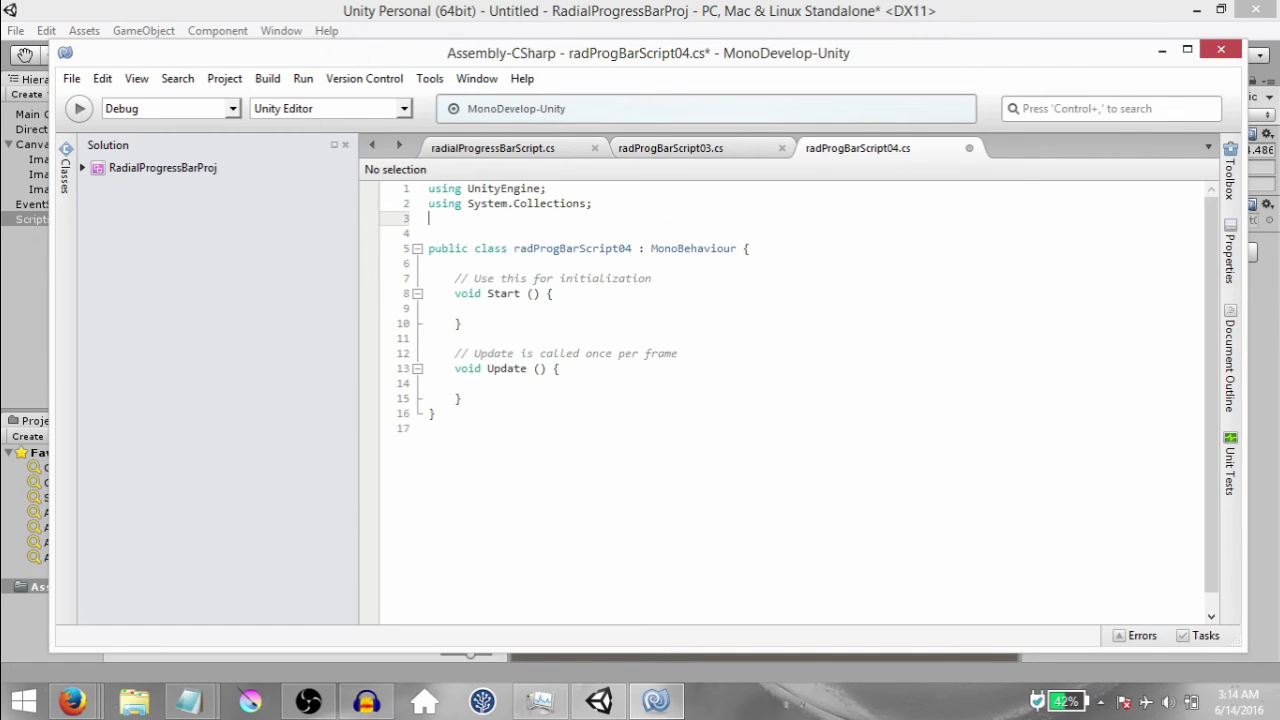
{"action": "type", "text": "using UnityEngine.UI;"}
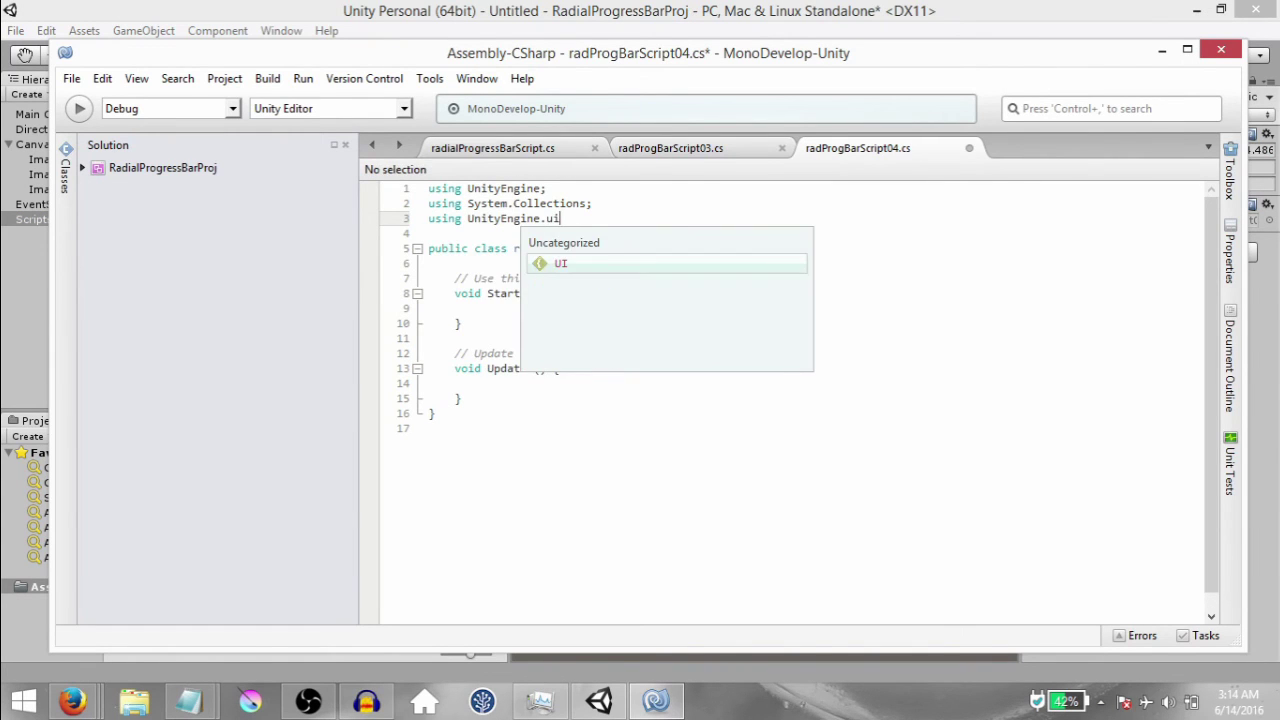
{"action": "key", "text": "Down"}
{"action": "key", "text": "Down"}
{"action": "key", "text": "Down"}
{"action": "key", "text": "Return"}
{"action": "key", "text": "Return"}
{"action": "key", "text": "Up"}
{"action": "type", "text": "public Image prog"}
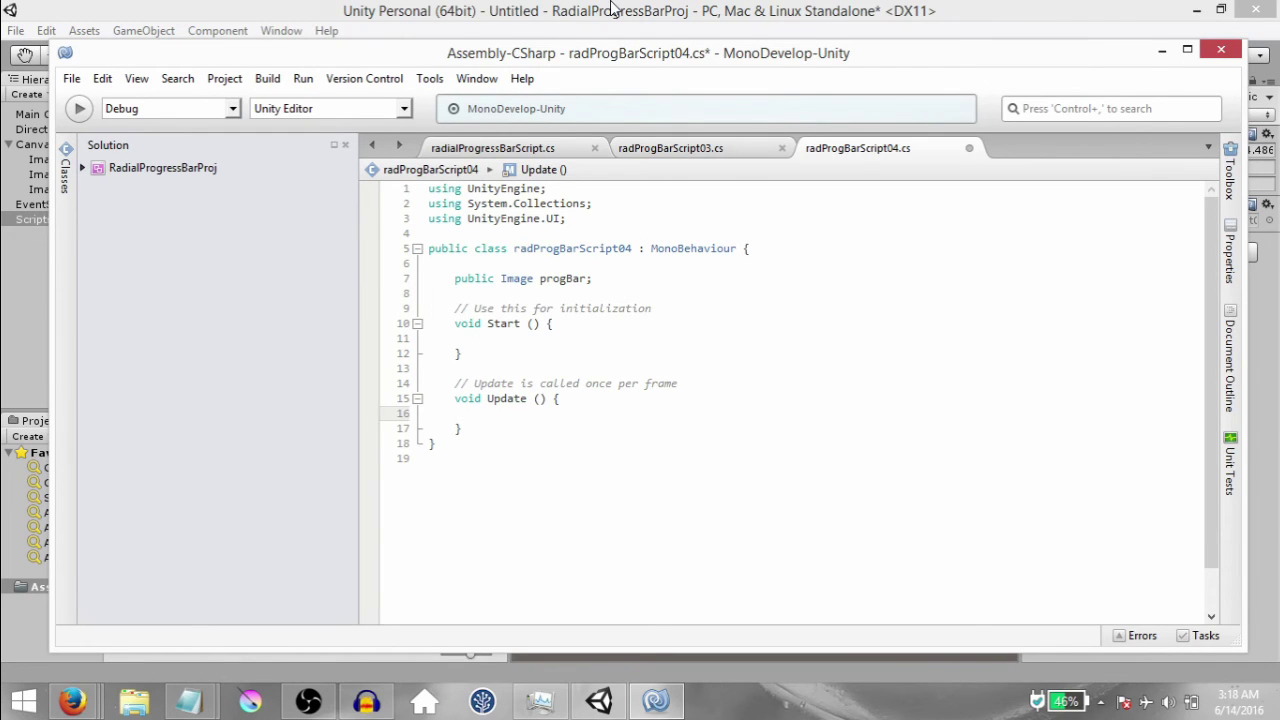
In Update, add 0.001f to progBar.fillAmount while it is not 1f, and save.
{"action": "key", "text": "Return"}
{"action": "type", "text": "if("}
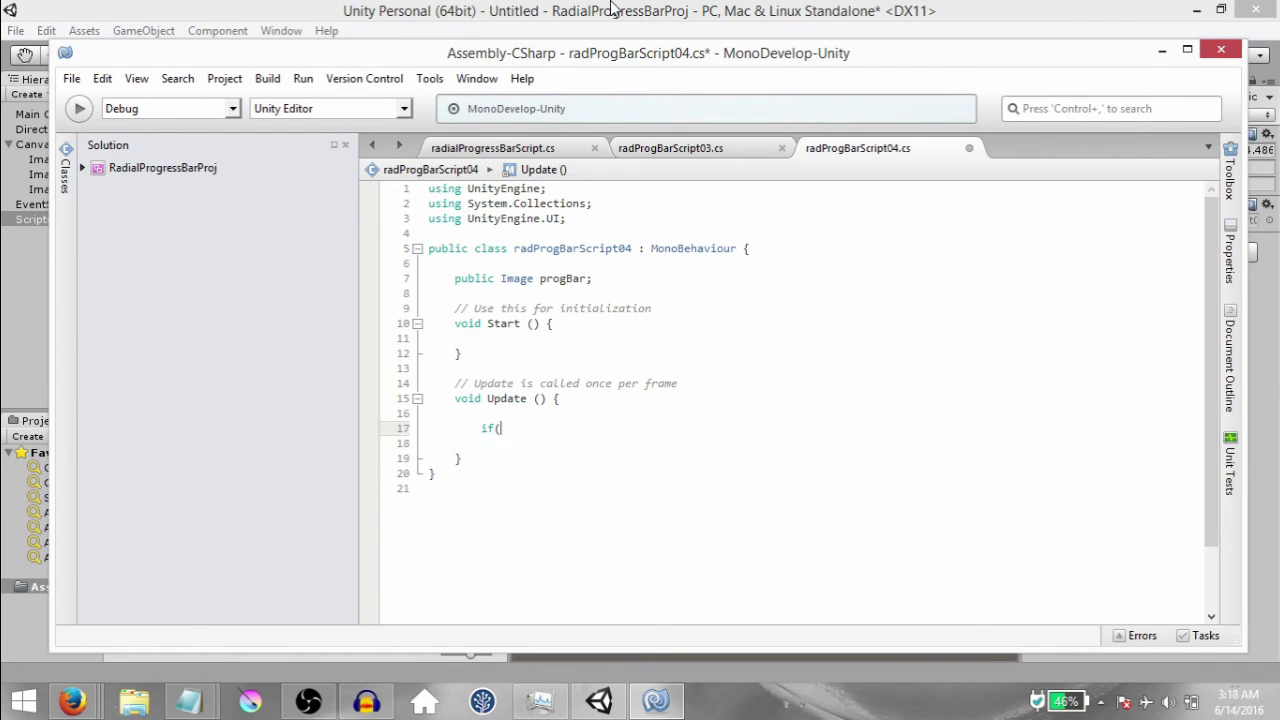
{"action": "type", "text": "progBar.f"}
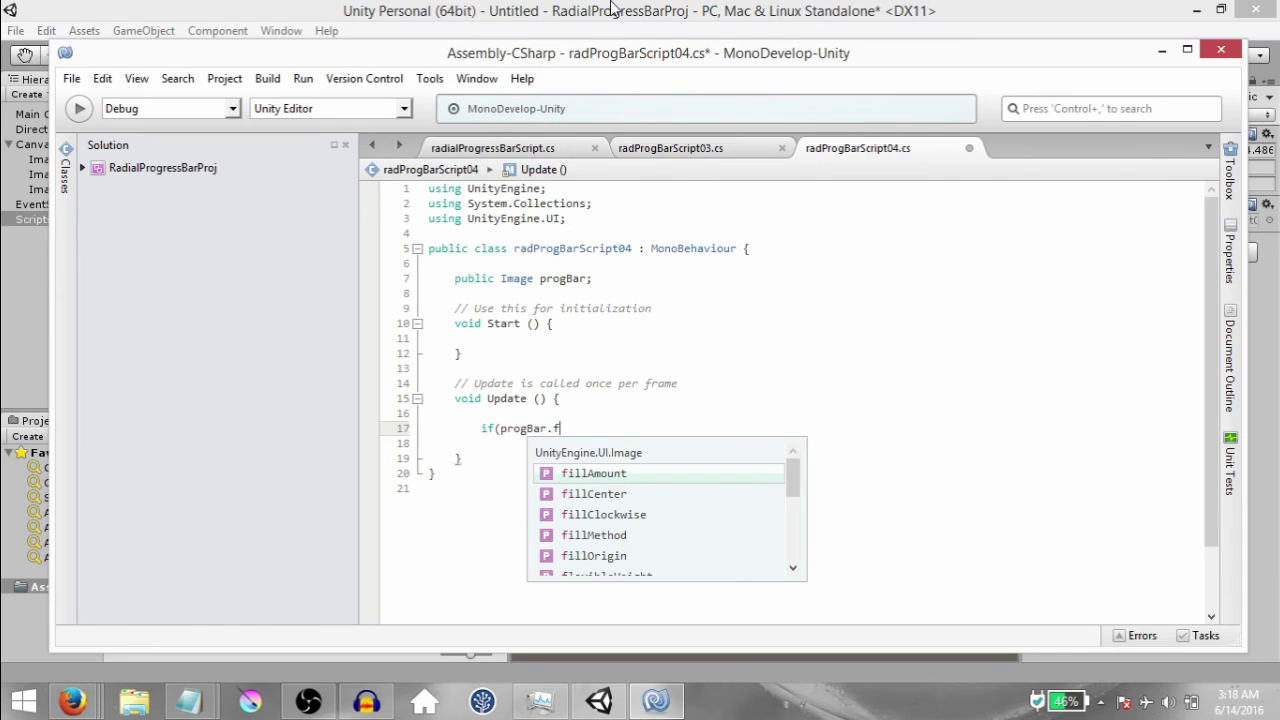
{"action": "type", "text": "illAmount != 1f)"}
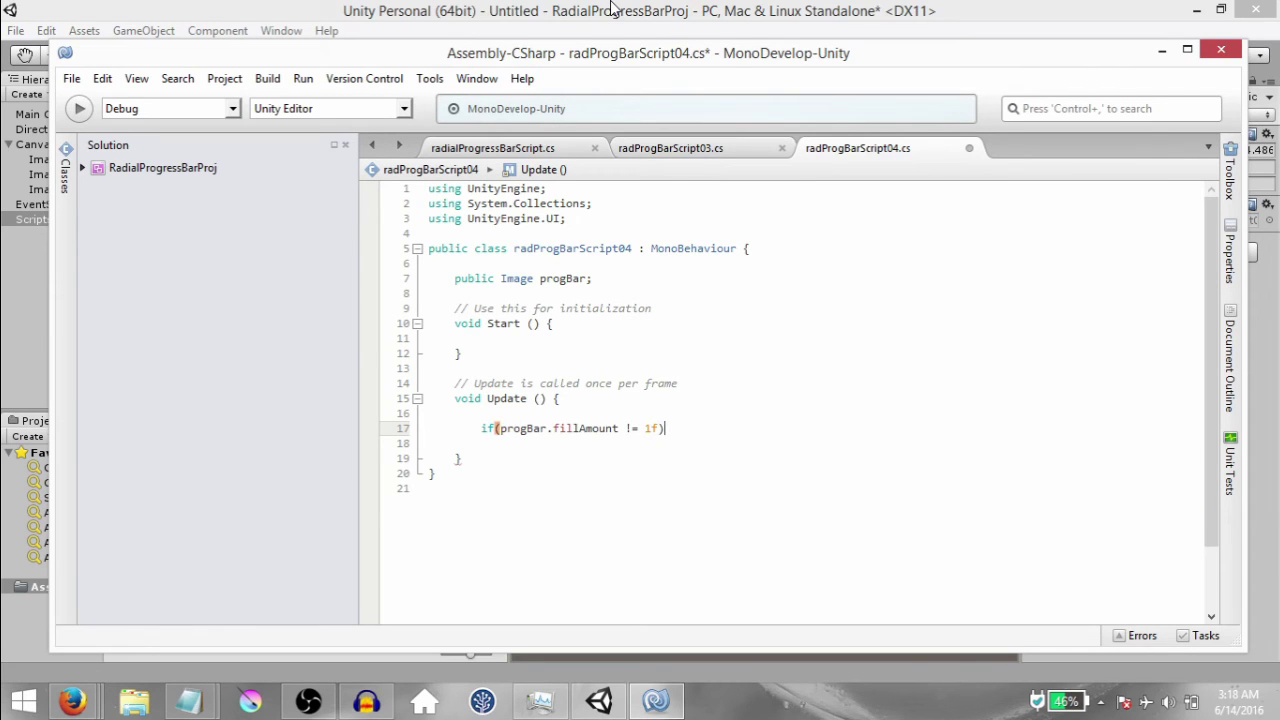
{"action": "key", "text": "Return"}
{"action": "type", "text": "{"}
{"action": "key", "text": "Return"}
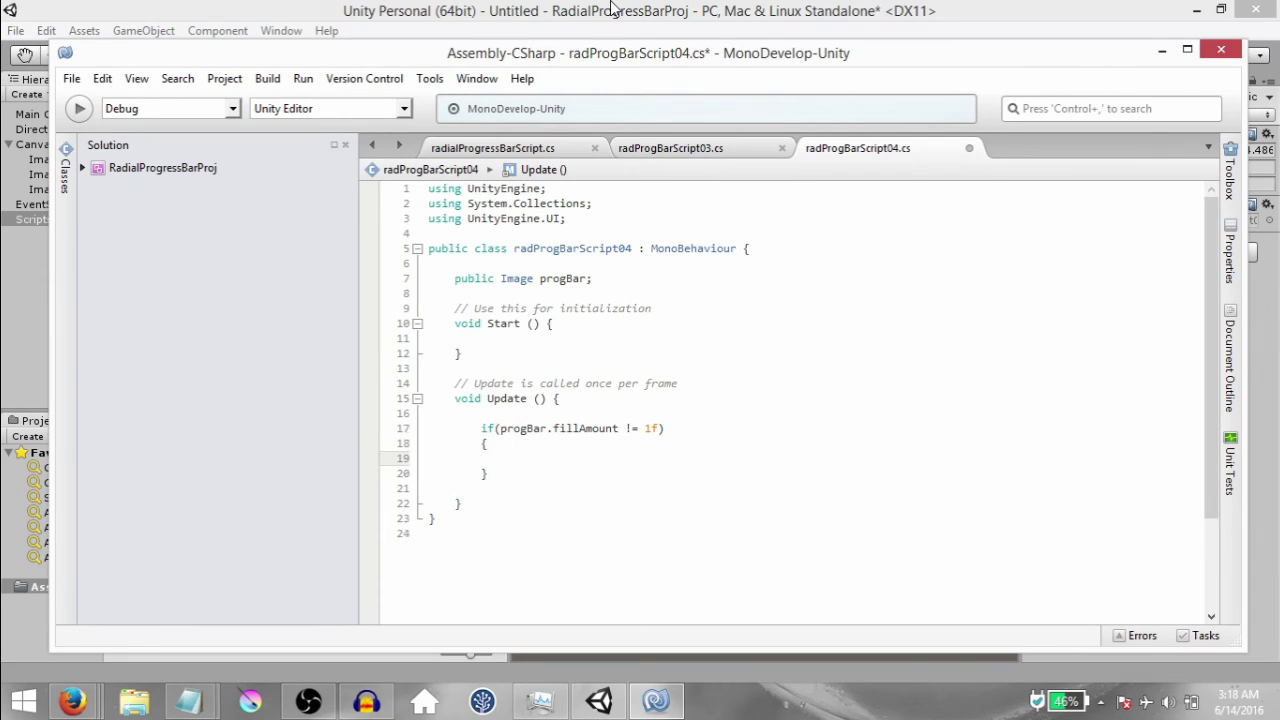
{"action": "type", "text": "progBar.fil"}
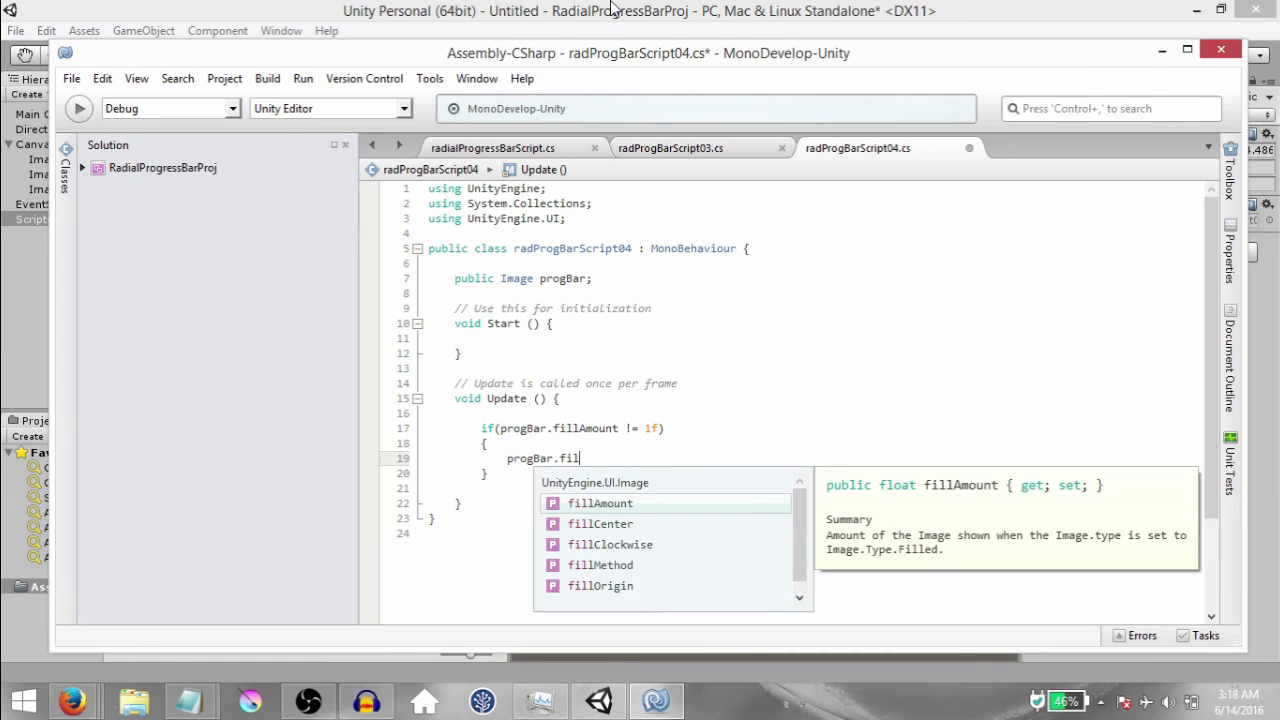
{"action": "type", "text": "lAmount += 0."}
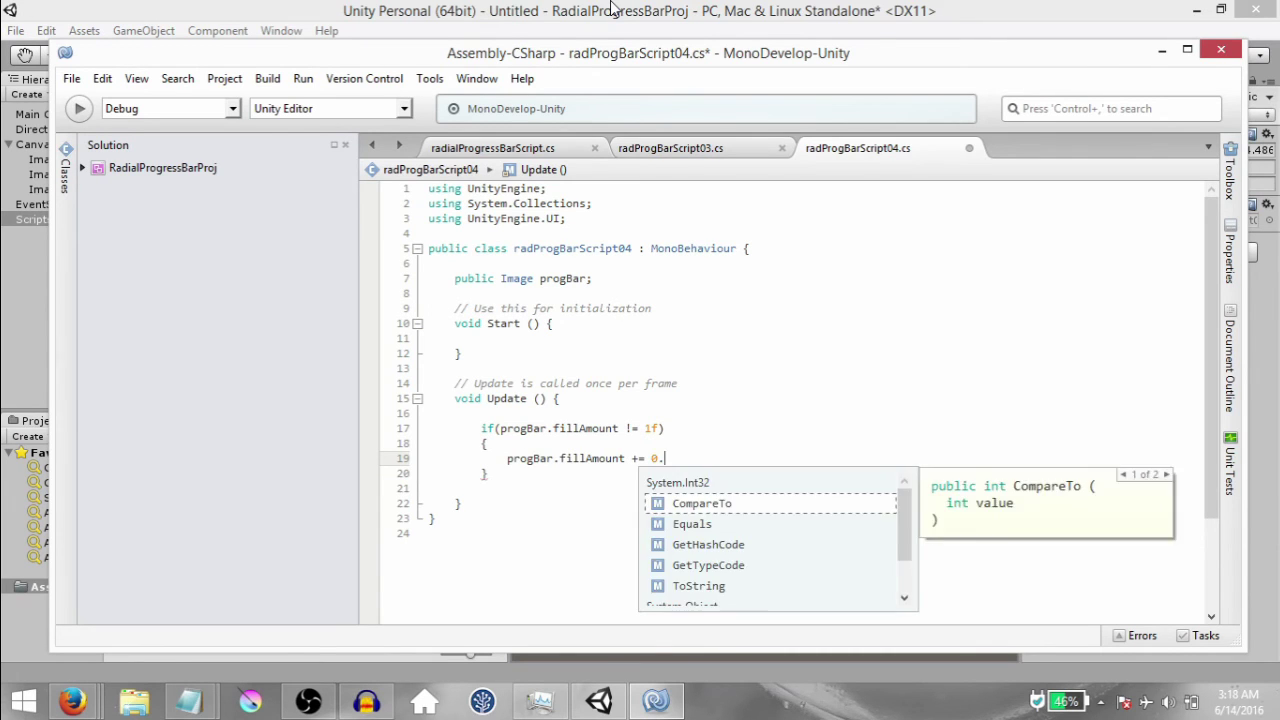
{"action": "type", "text": "001f;"}
{"action": "key", "text": "ctrl+s"}
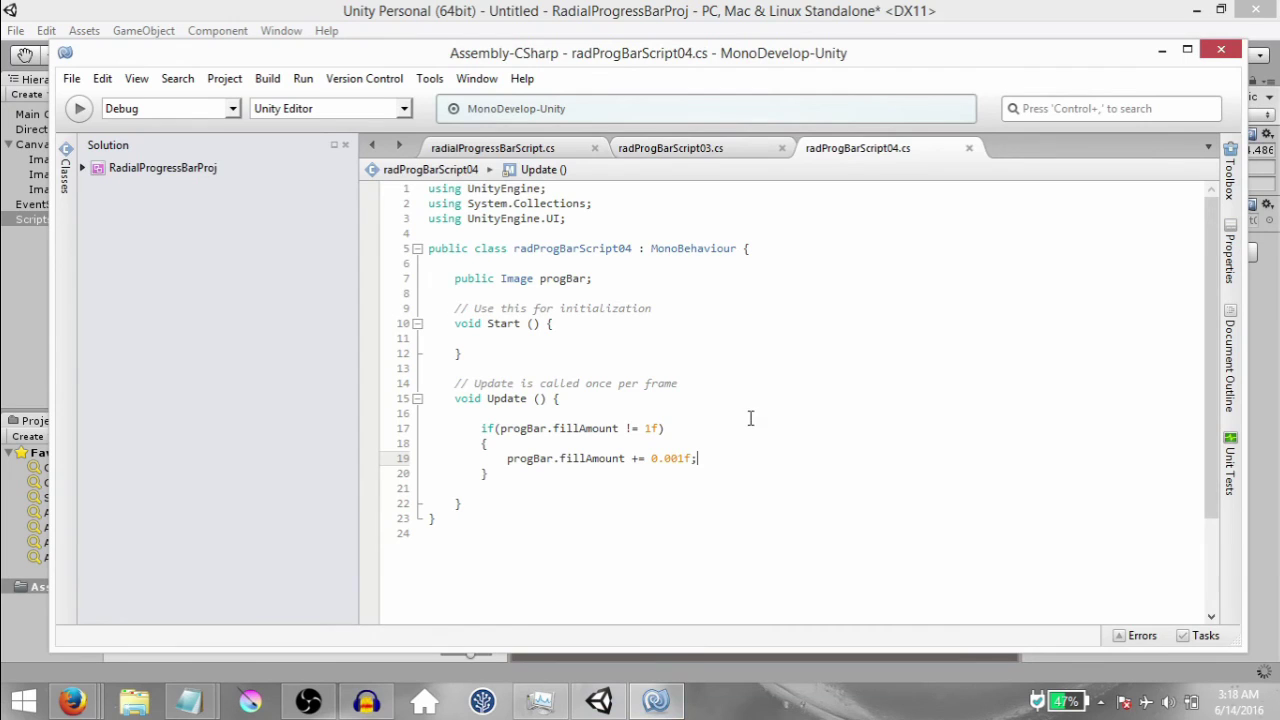
{"action": "left_click", "coordinate": [863, 10]}
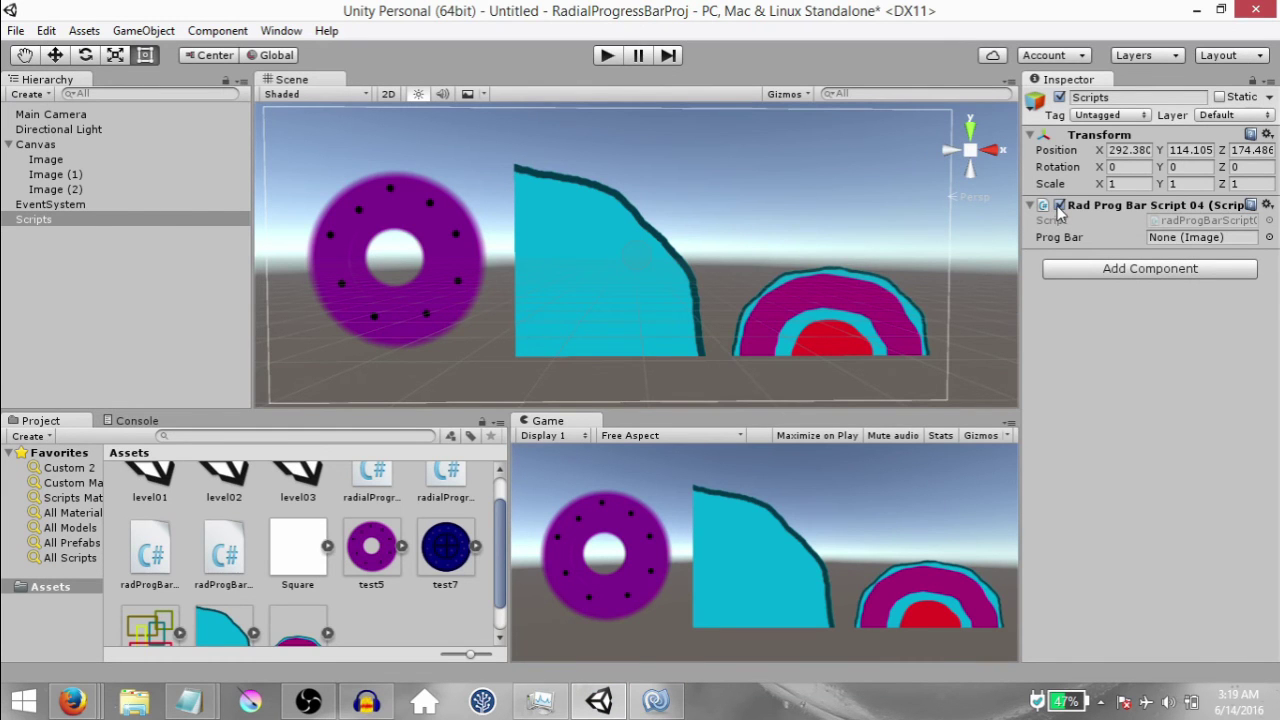
Assign Image to Prog Bar and set all three images' Fill Amount to 0.
{"action": "left_click_drag", "start_coordinate": [50, 165], "coordinate": [1165, 237]}
{"action": "left_click", "coordinate": [62, 160]}
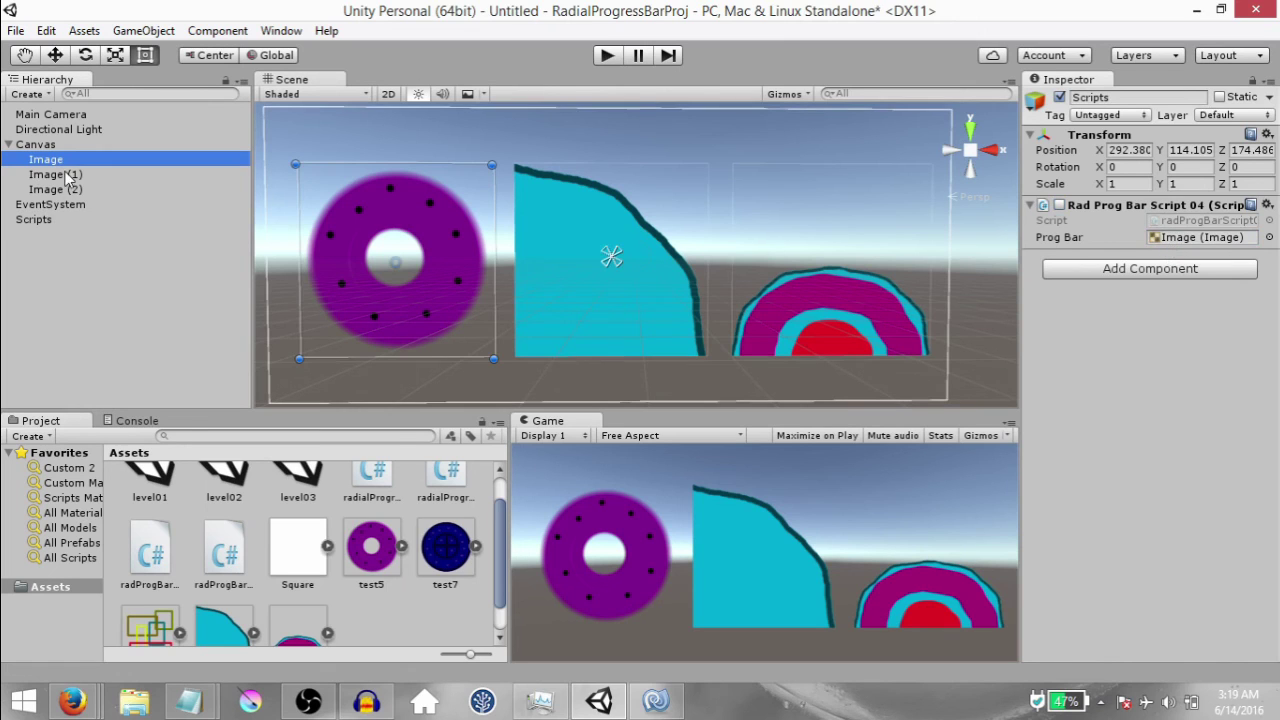
{"action": "left_click", "coordinate": [77, 190], "text": "shift"}
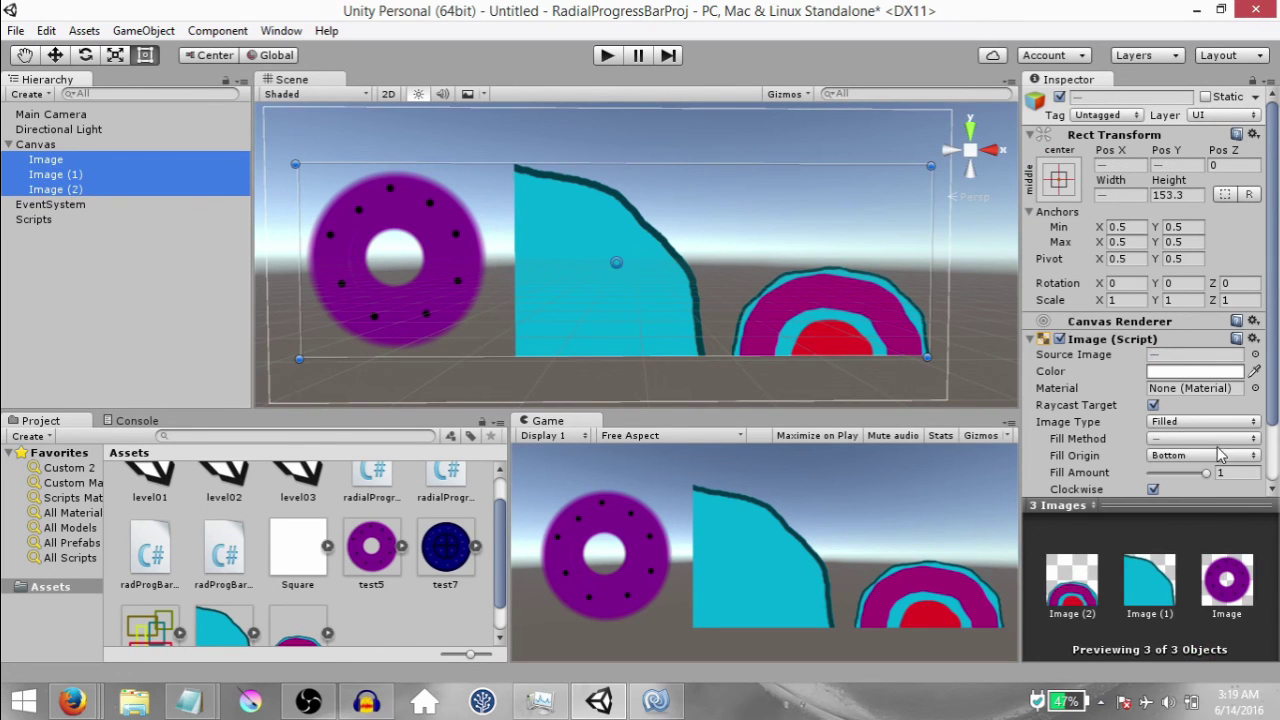
{"action": "left_click_drag", "start_coordinate": [1209, 474], "coordinate": [1147, 474]}
{"action": "left_click", "coordinate": [33, 219]}
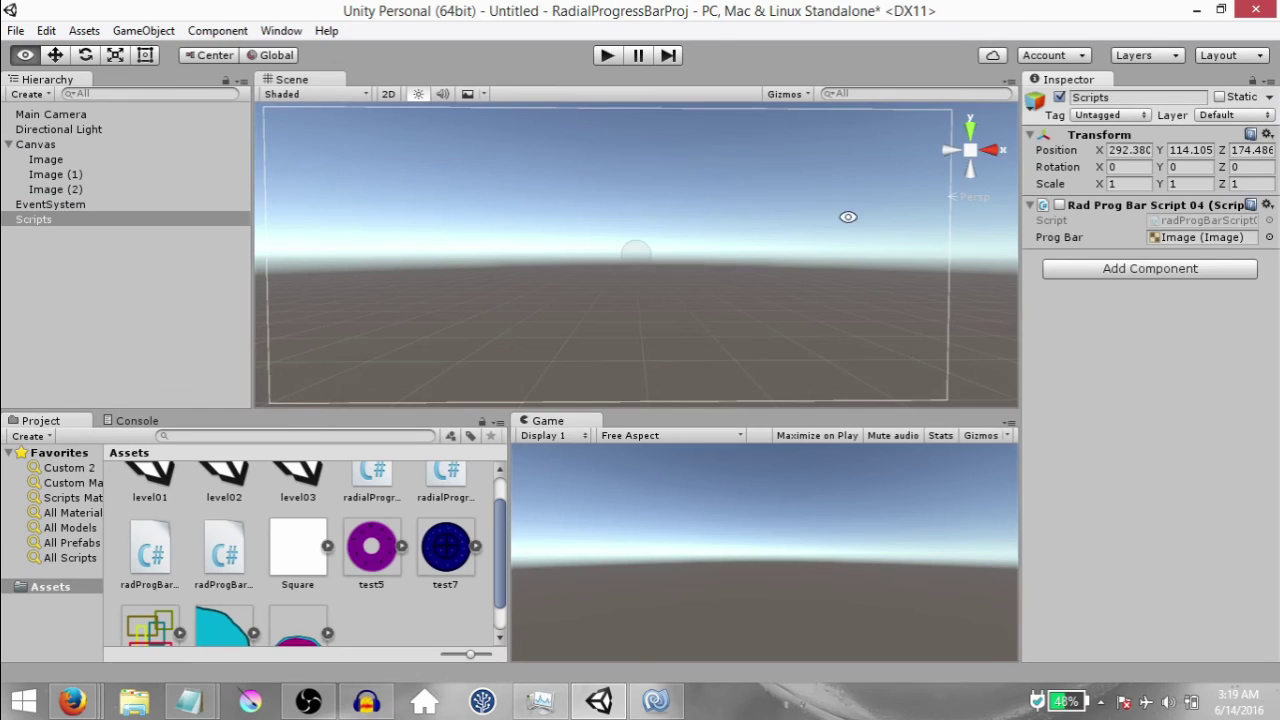
{"action": "key", "text": "alt+Tab"}
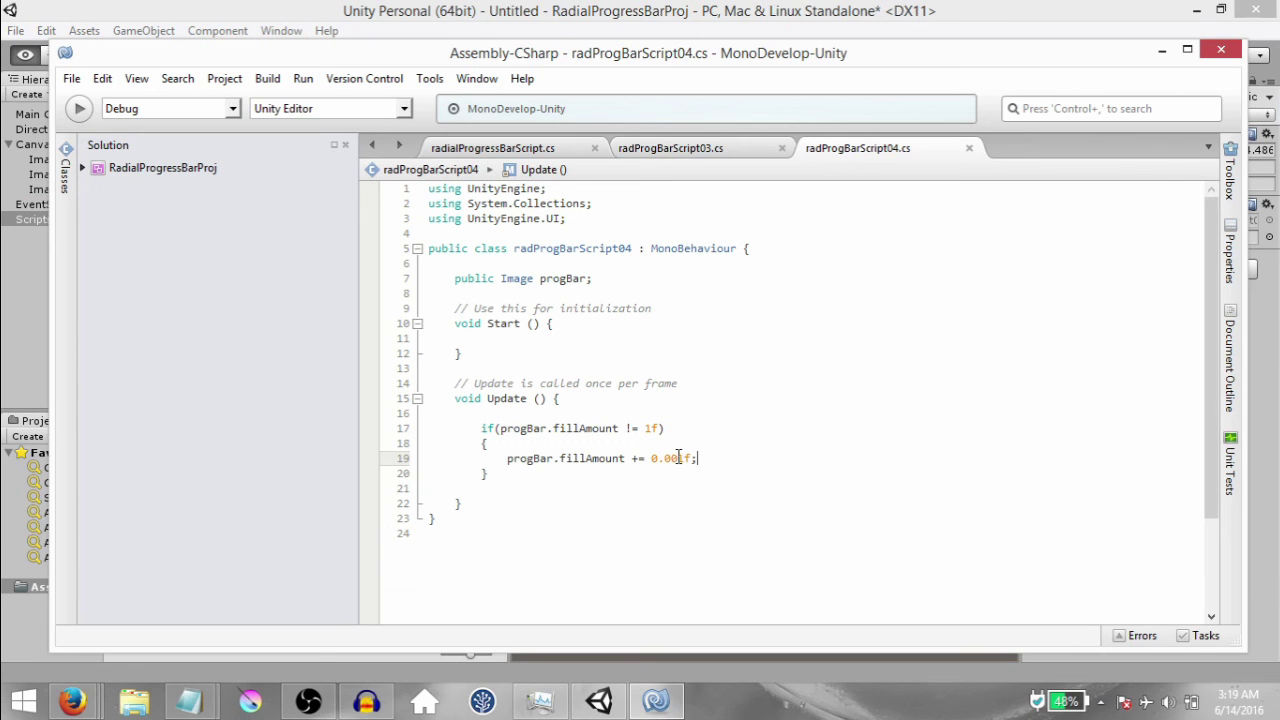
Change the per-frame fillAmount increment from 0.001f to 0.01f and save radProgBarScript04.
{"action": "key", "text": "BackSpace"}
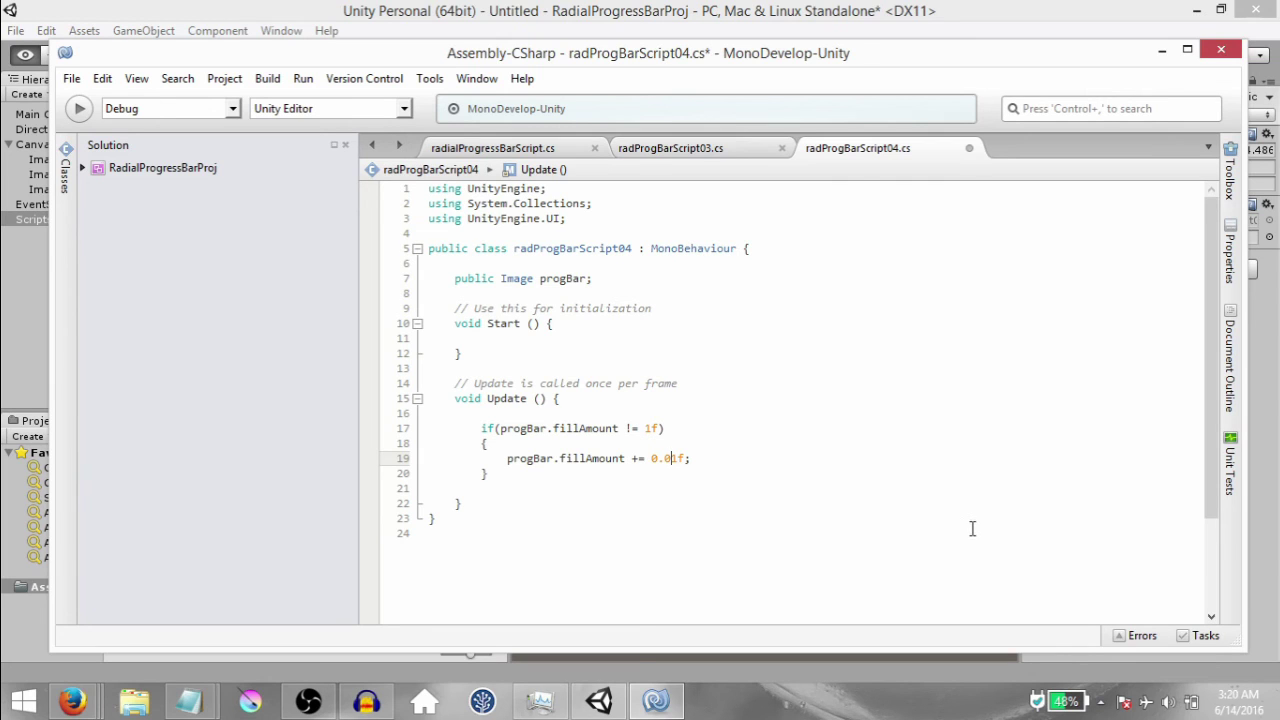
{"action": "key", "text": "ctrl+s"}
{"action": "key", "text": "alt+Tab"}
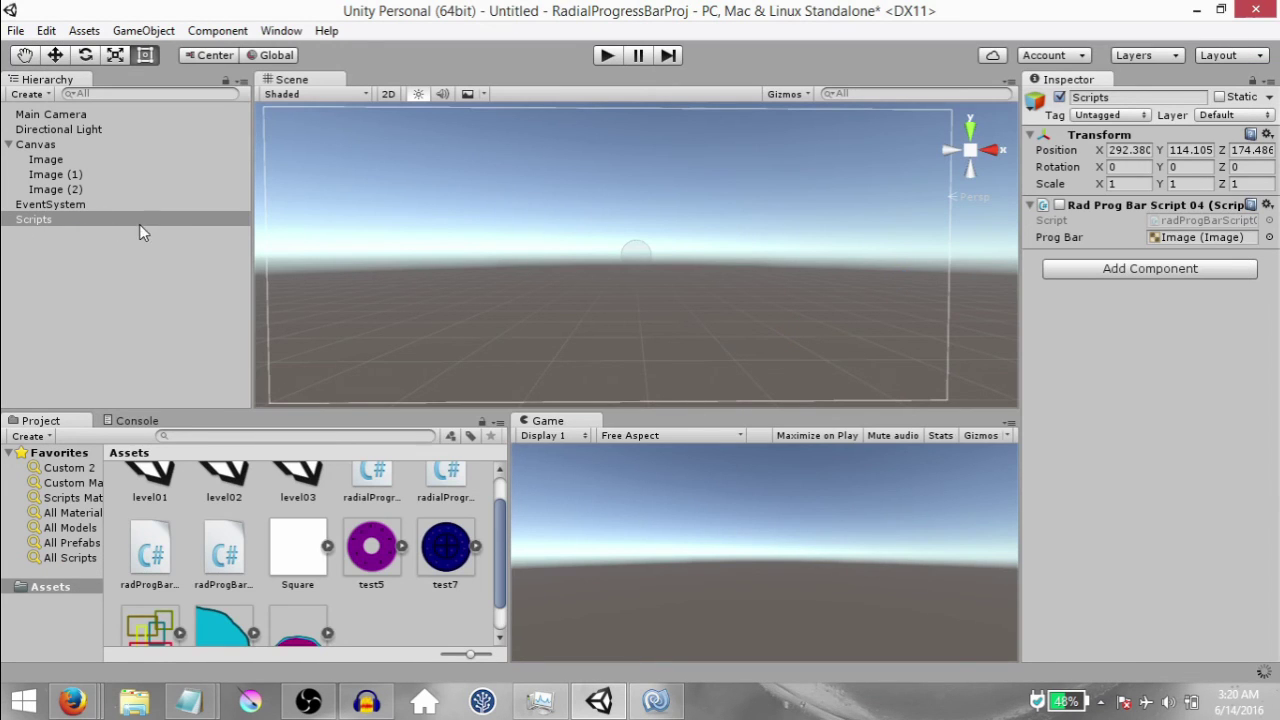
Run the scene with the progress bar script enabled to watch the ring fill, then stop.
{"action": "key", "text": "ctrl+p"}
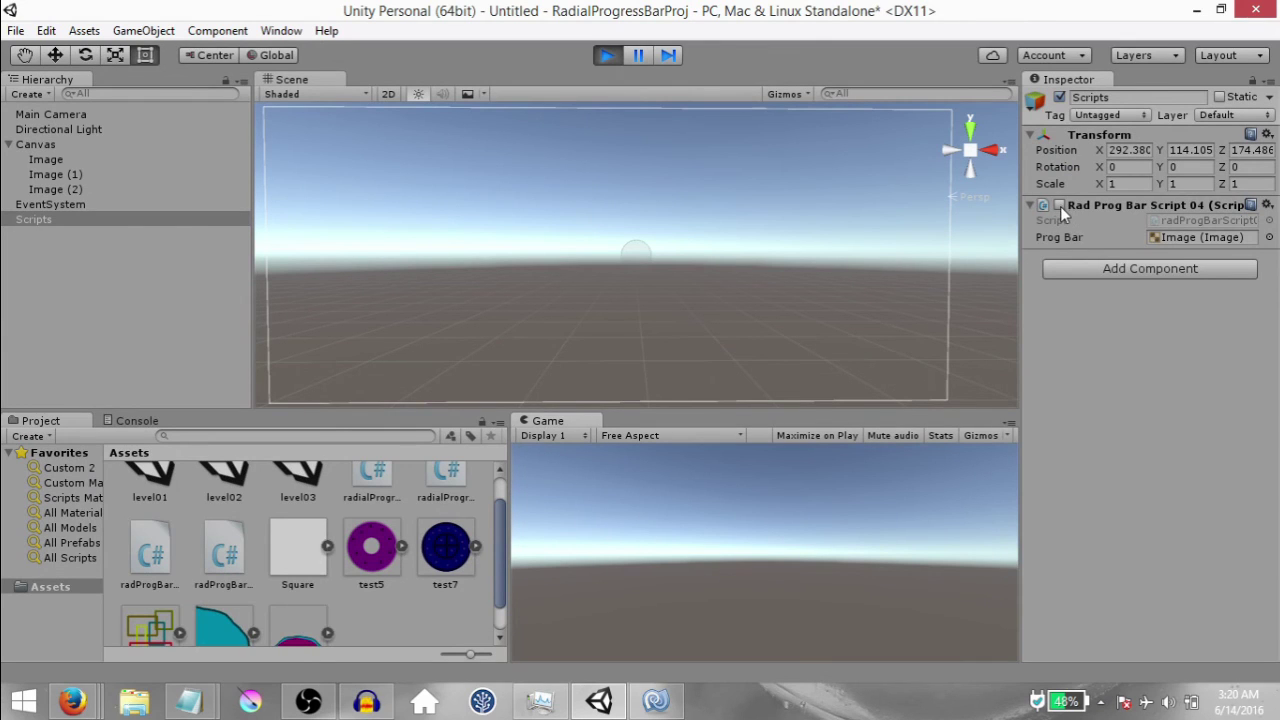
{"action": "left_click", "coordinate": [1059, 205]}
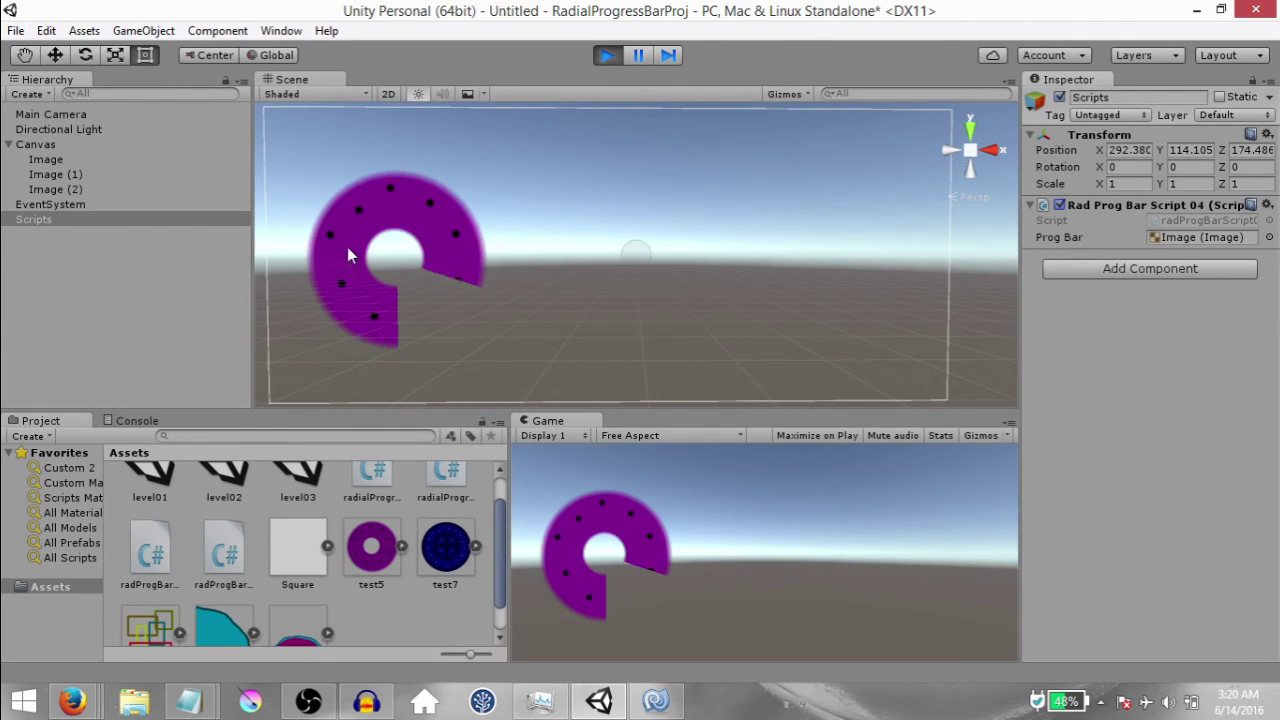
{"action": "left_click", "coordinate": [592, 56]}
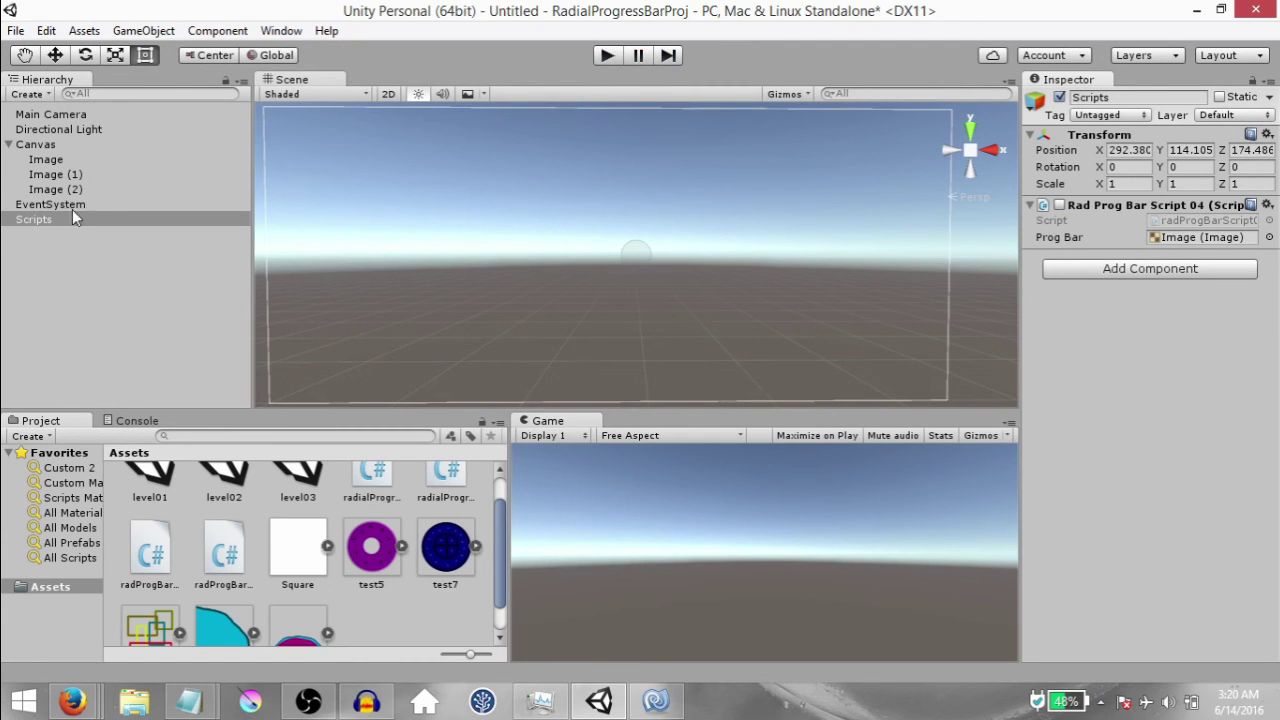
Assign Image (2) to Prog Bar and replay with the script enabled so the semicircle fills.
{"action": "left_click_drag", "start_coordinate": [72, 218], "coordinate": [1205, 240]}
{"action": "left_click", "coordinate": [607, 55]}
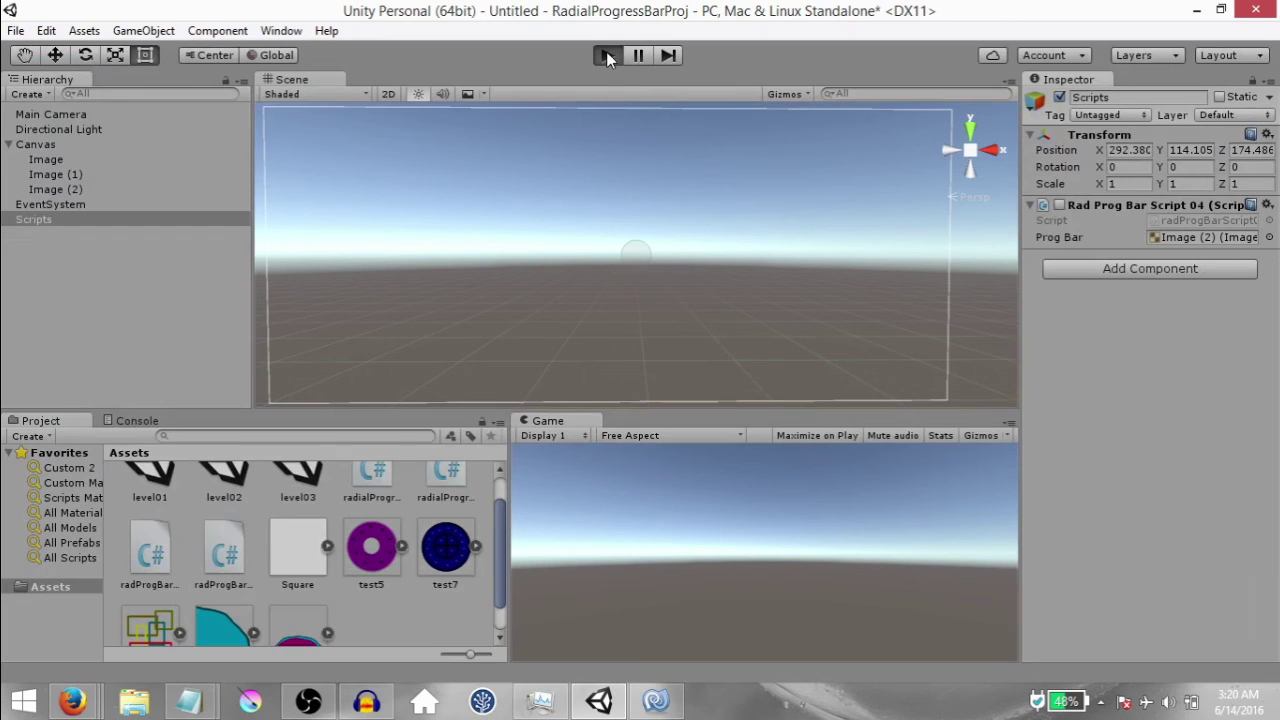
{"action": "left_click", "coordinate": [1060, 204]}
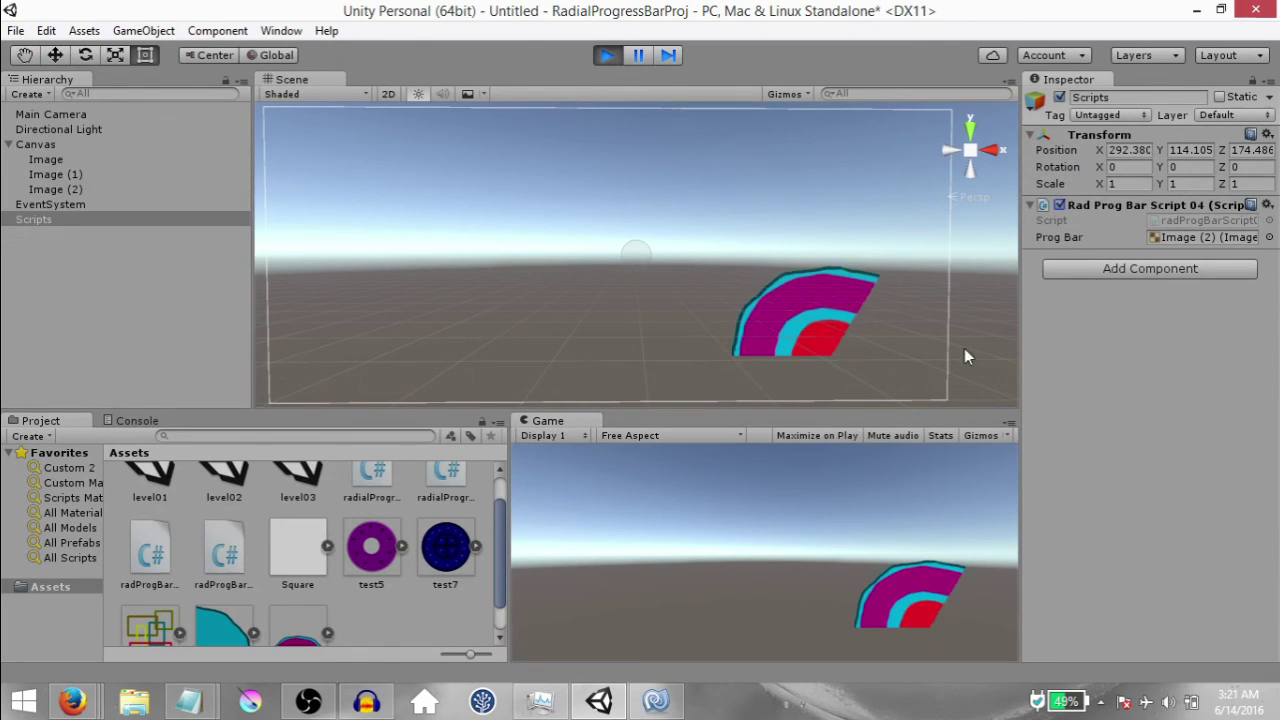